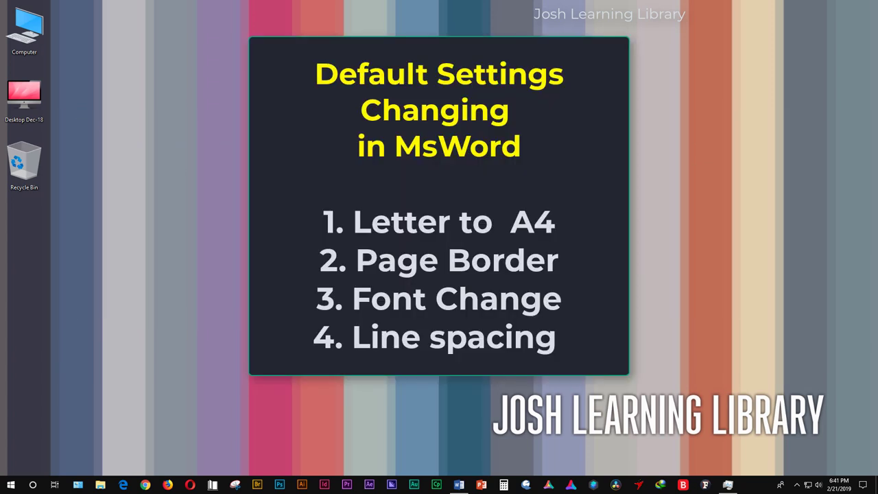
Launch Microsoft Word from the taskbar to its New template screen.
left_click(459, 485)
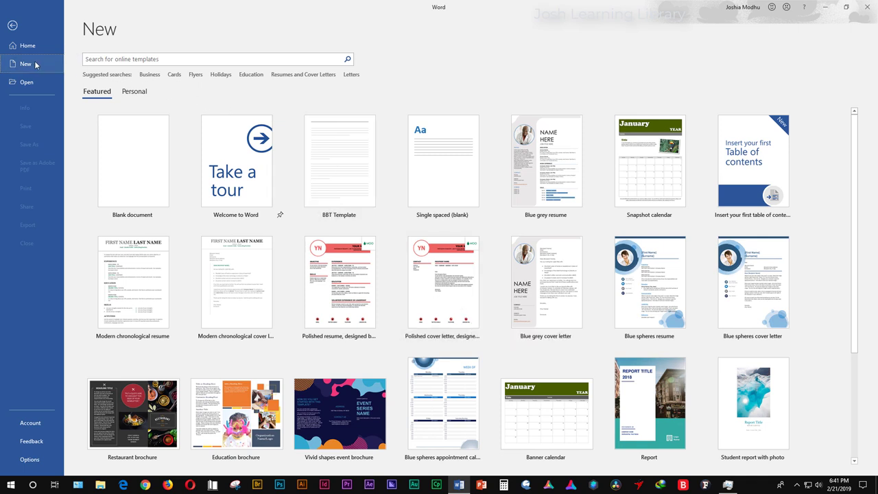
Create a blank Document4, confirm Letter paper size under Layout > Size, and open its Info page.
left_click(142, 171)
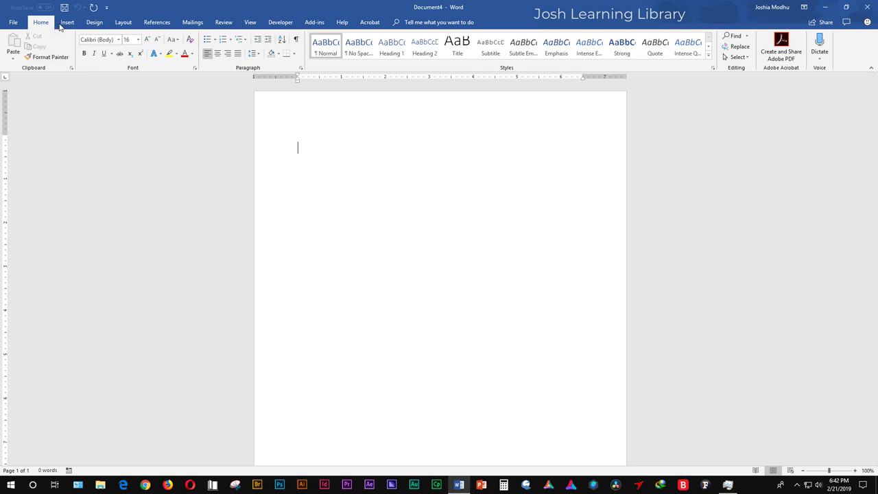
left_click(123, 22)
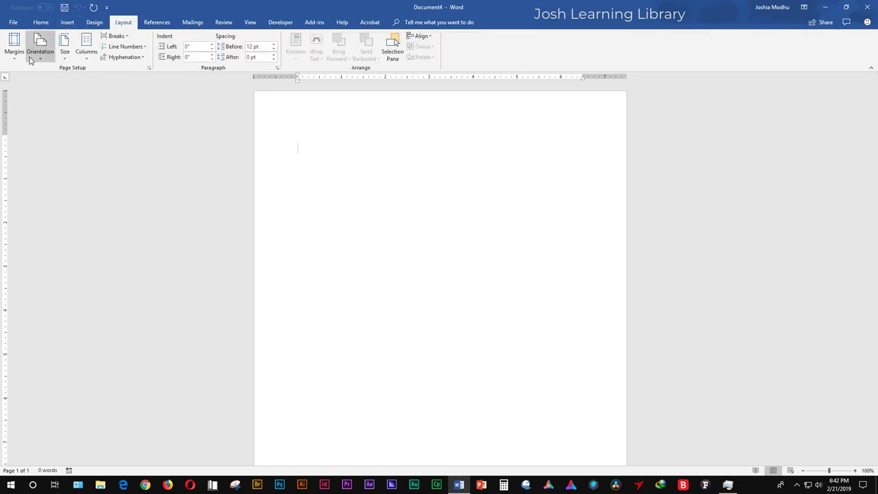
left_click(65, 60)
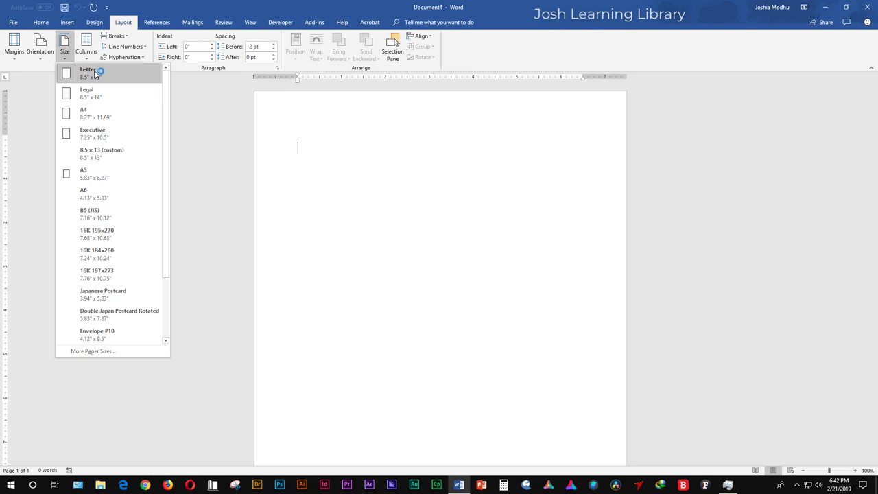
left_click(251, 182)
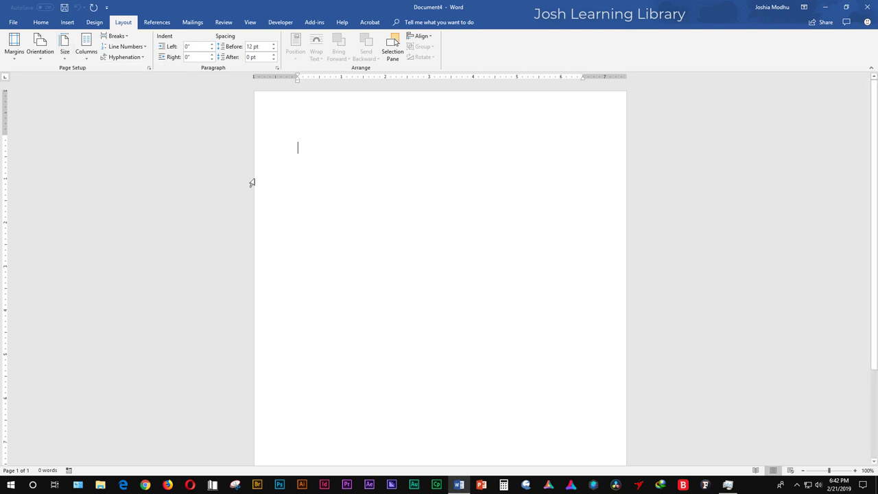
left_click(12, 23)
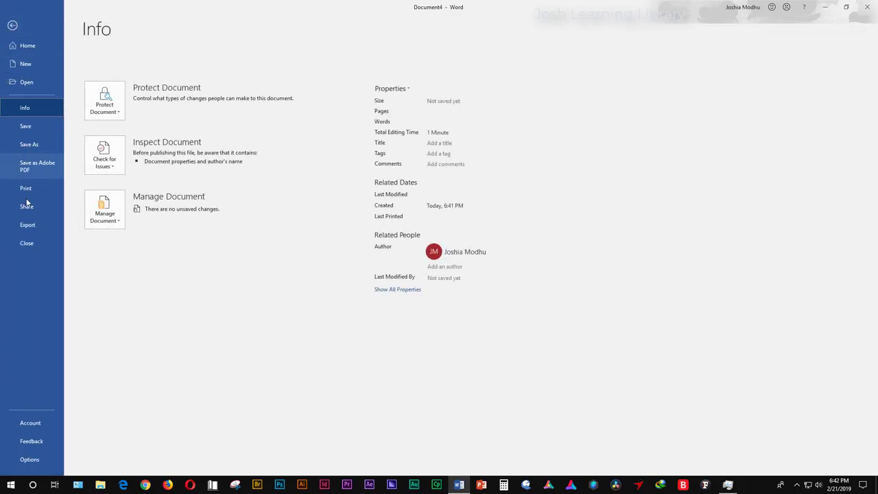
Switch Document4's paper size from Letter to A4 in the Print settings and return to editing.
left_click(30, 191)
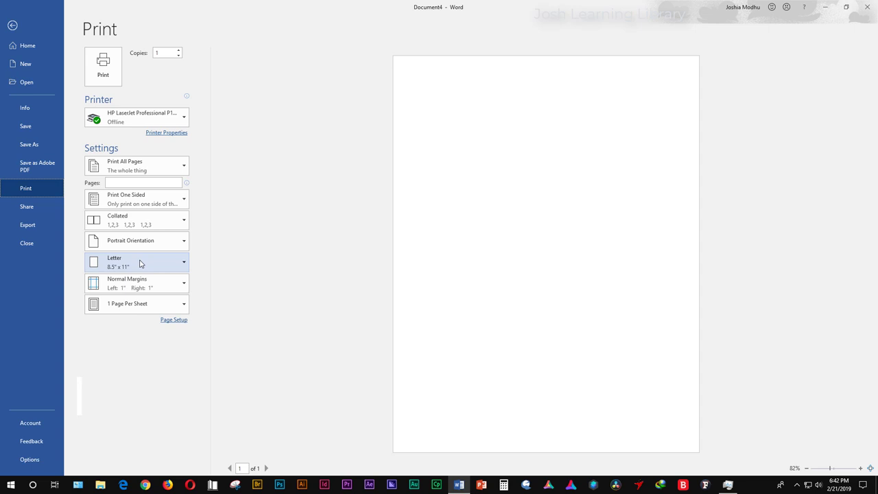
left_click(140, 262)
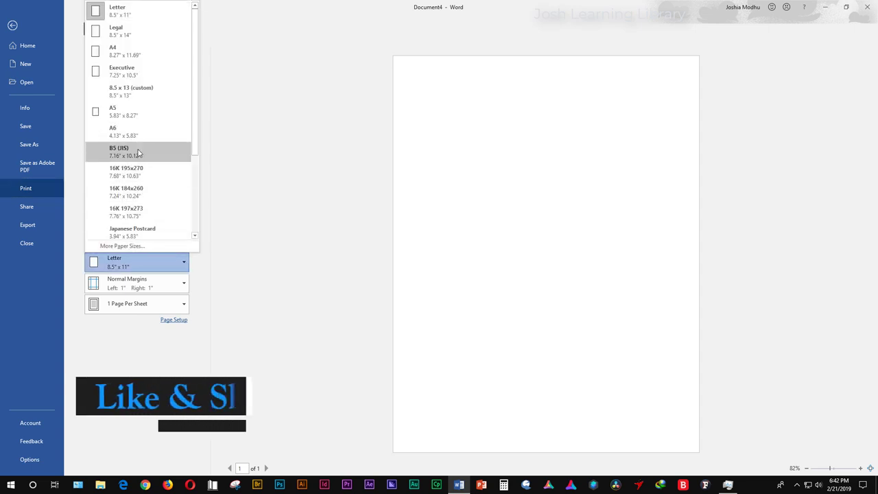
left_click(125, 46)
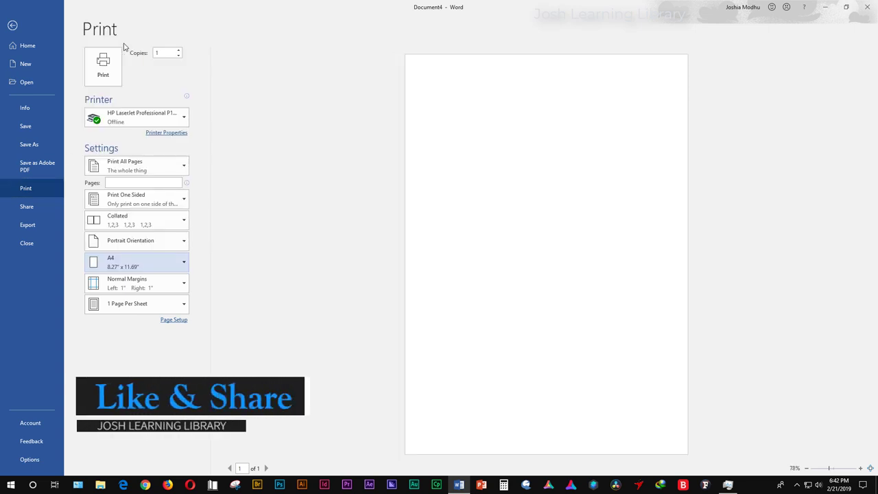
left_click(13, 25)
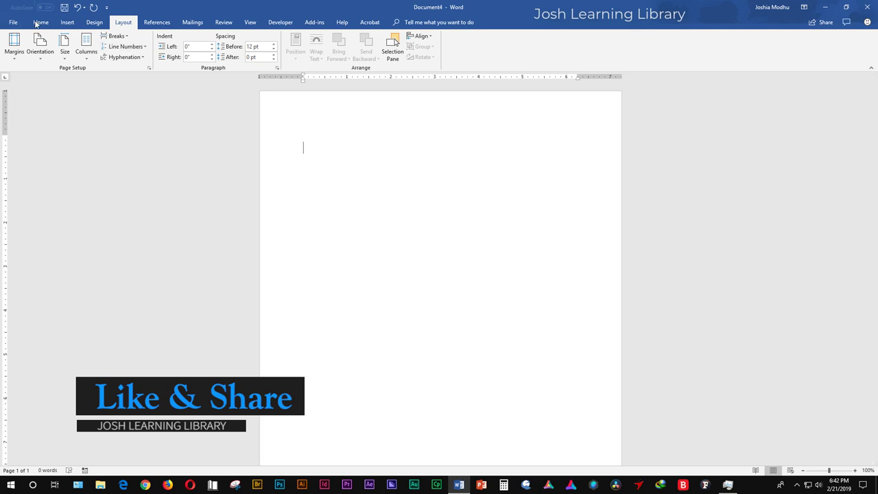
Recheck Document4's paper size list without changing anything.
left_click(71, 22)
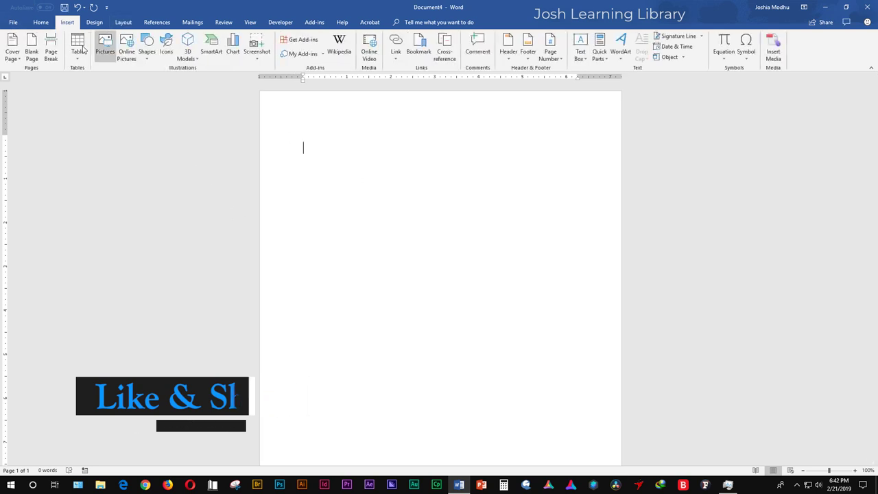
left_click(124, 22)
left_click(66, 58)
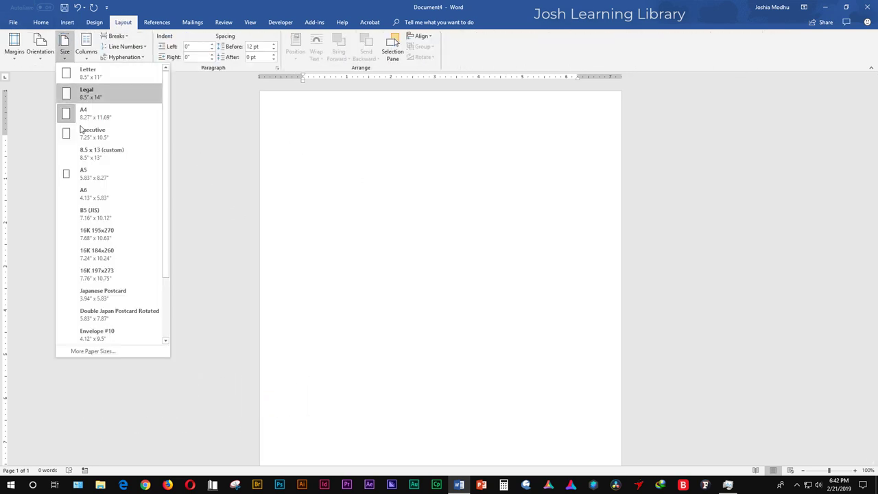
left_click(300, 215)
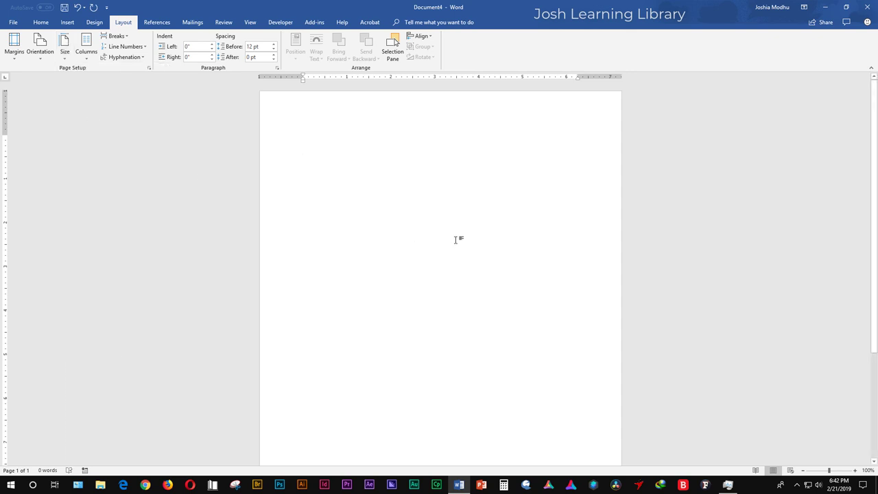
Create Document5 with Ctrl+N, confirm it is still on Letter paper, and open its Info page.
key("ctrl+n")
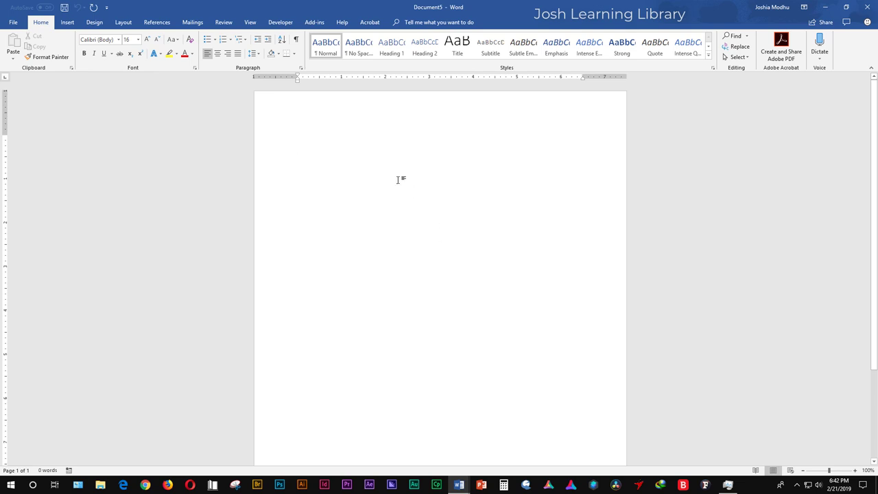
left_click(123, 22)
left_click(66, 55)
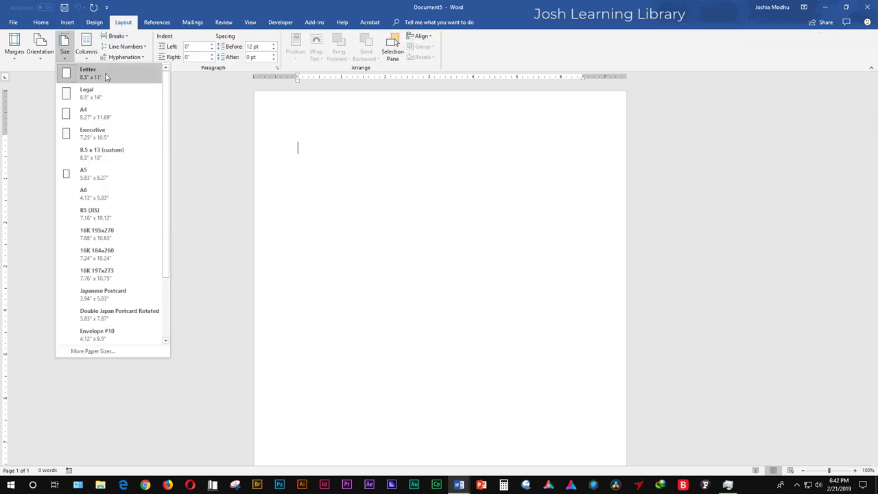
left_click(35, 16)
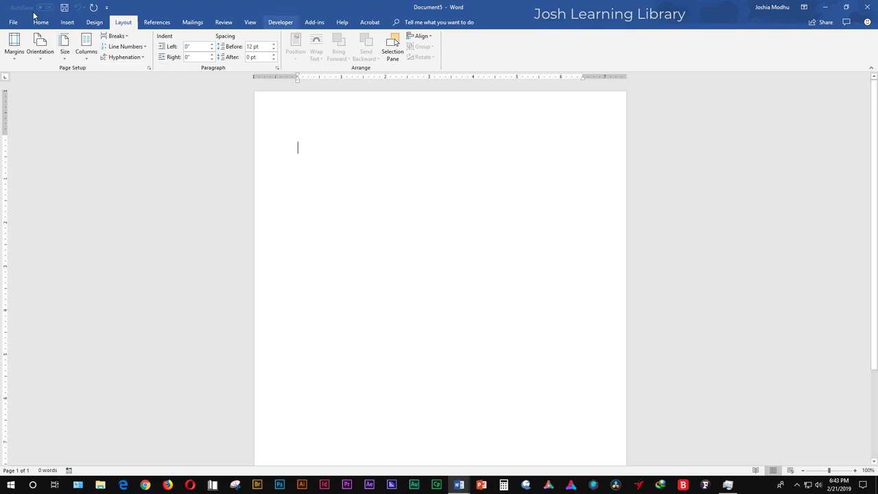
left_click(13, 23)
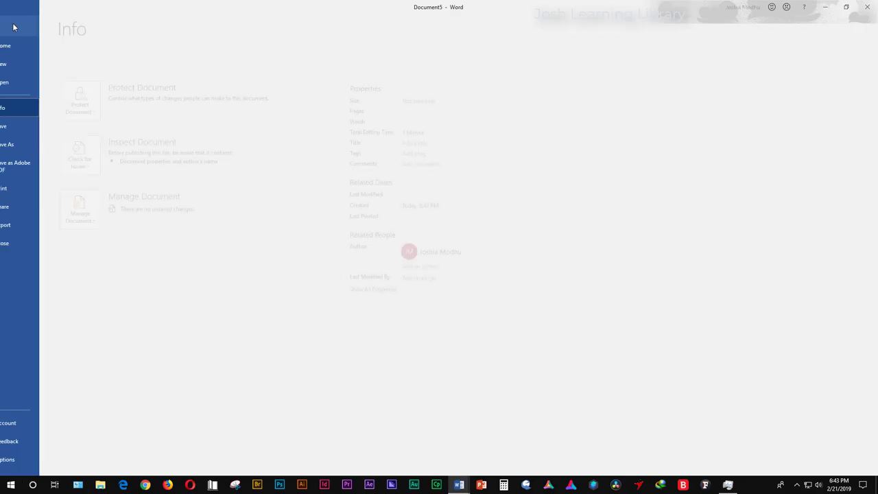
Close Document5 and return to Document4 on the Home tab.
left_click(31, 242)
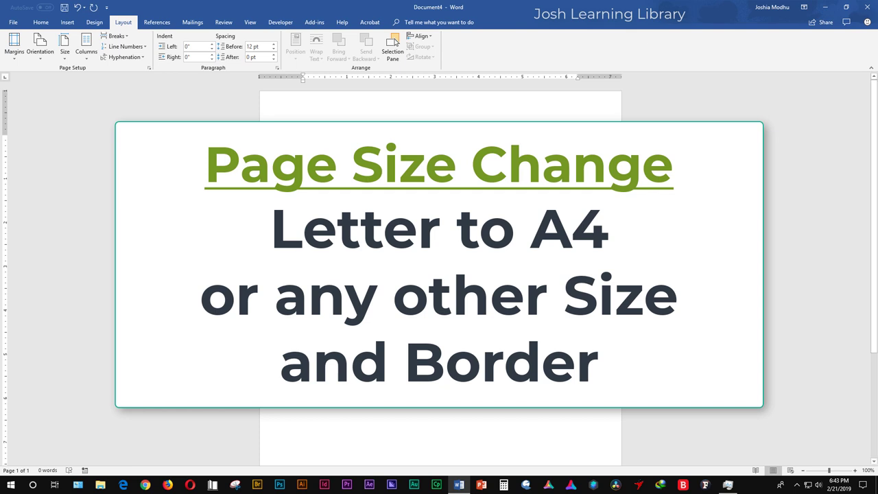
left_click(39, 22)
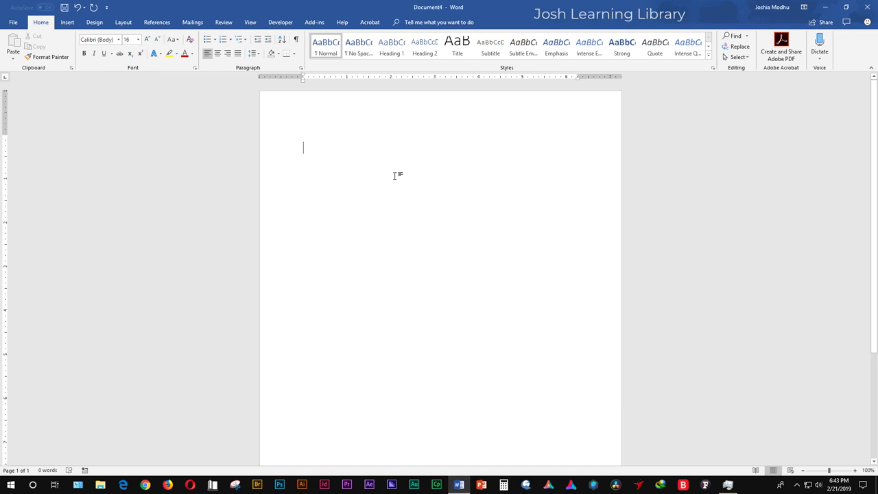
Type a name sentence, 'I live in Bangladesh' and 'I study all the time' on three lines.
type("My N")
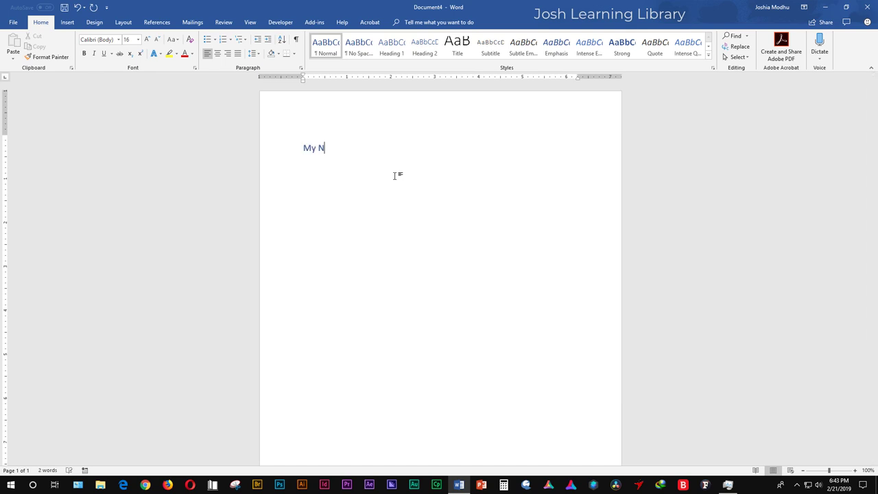
type("ame is ")
type("Joshia")
key("Return")
type("I live in ")
type("Bangladesh")
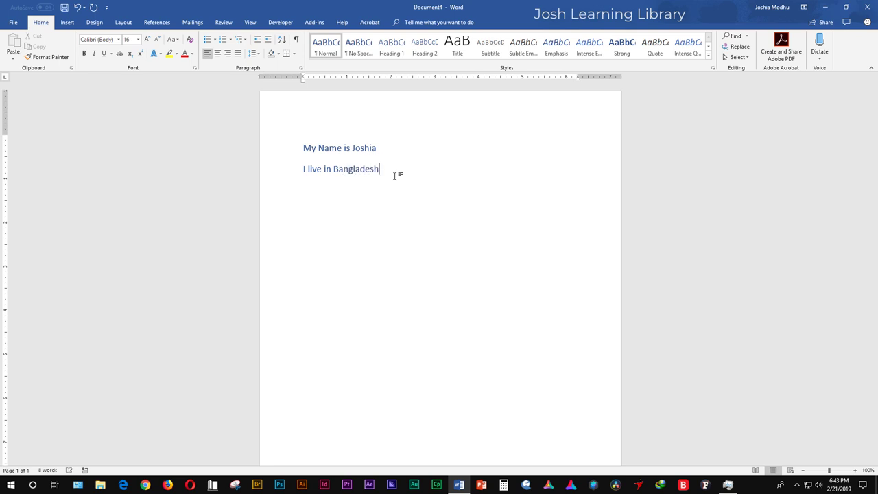
key("Return")
type("I s")
type("tu")
type("dy all t")
type("he time")
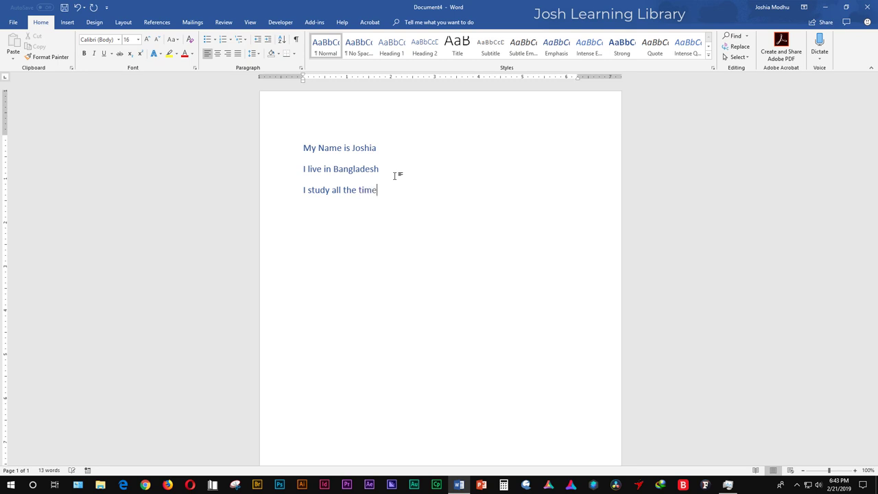
left_click(402, 157)
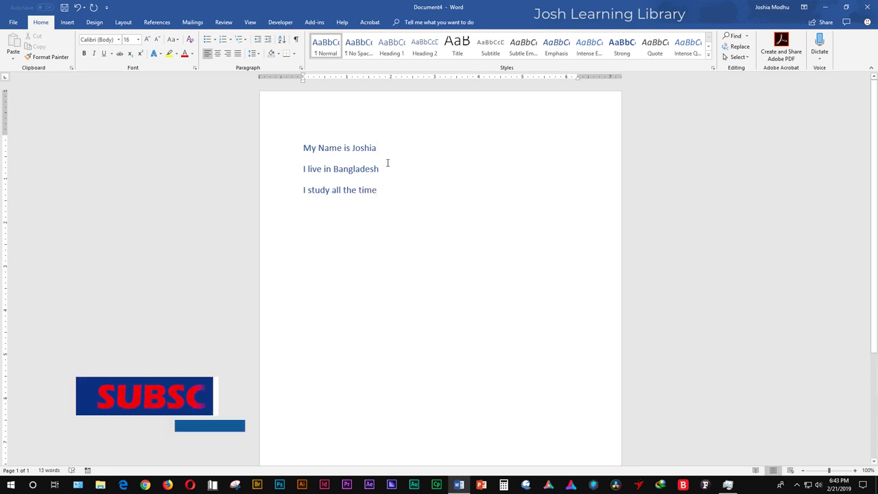
Select the first line and look over the line spacing choices without changing them.
left_click(386, 167)
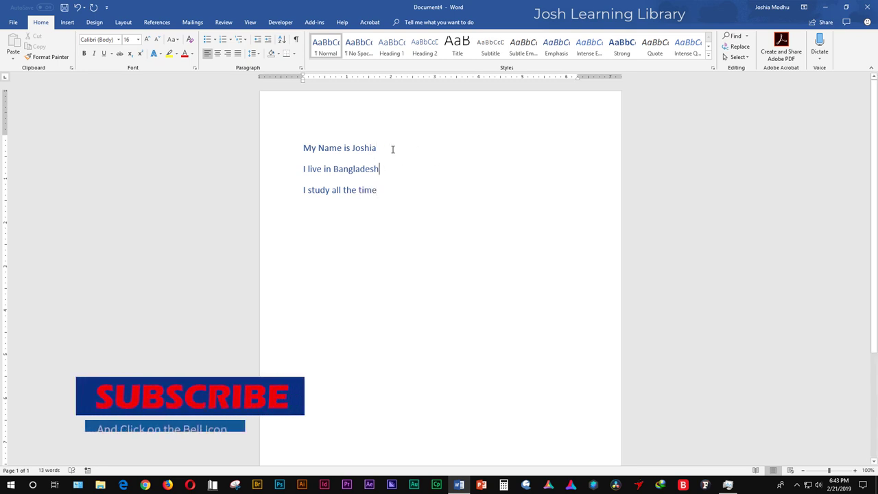
left_click(393, 149)
left_click_drag(304, 148, 314, 172)
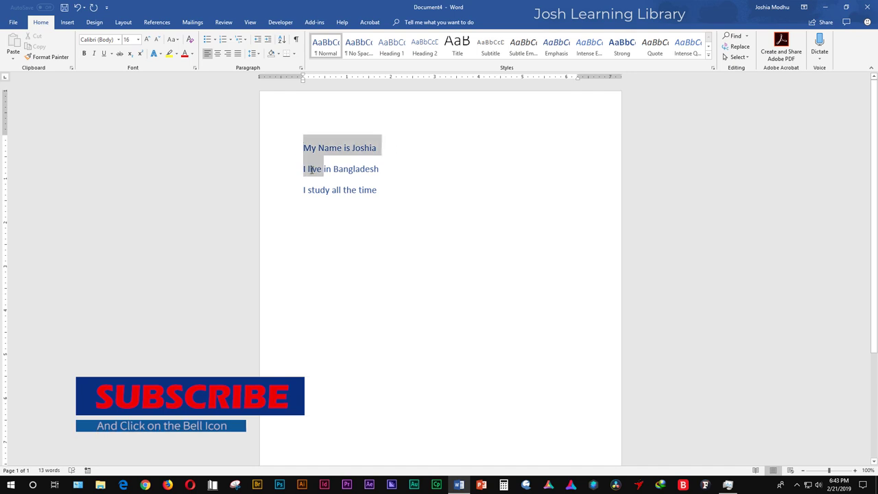
left_click(376, 169)
left_click(254, 53)
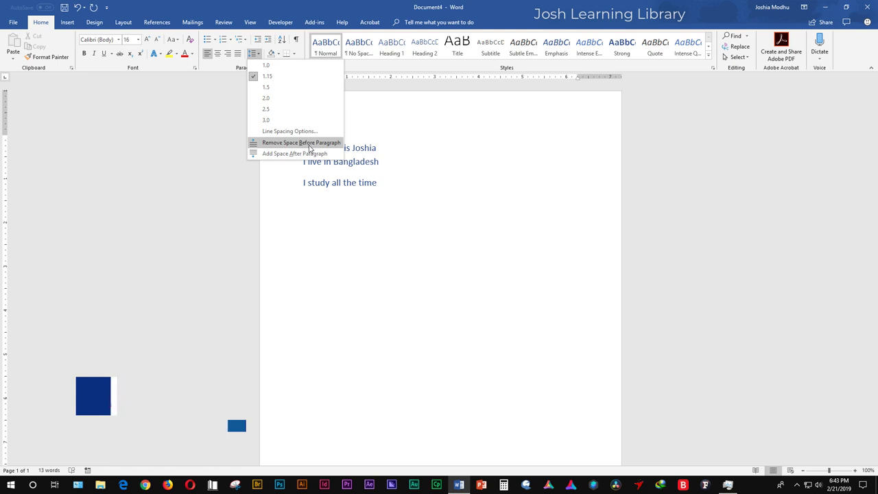
left_click(421, 167)
Select the three lines and check their font and font size, leaving them unchanged.
mouse_move(303, 145)
left_mouse_down()
mouse_move(406, 196)
mouse_move(302, 143)
left_mouse_up()
left_click(404, 197)
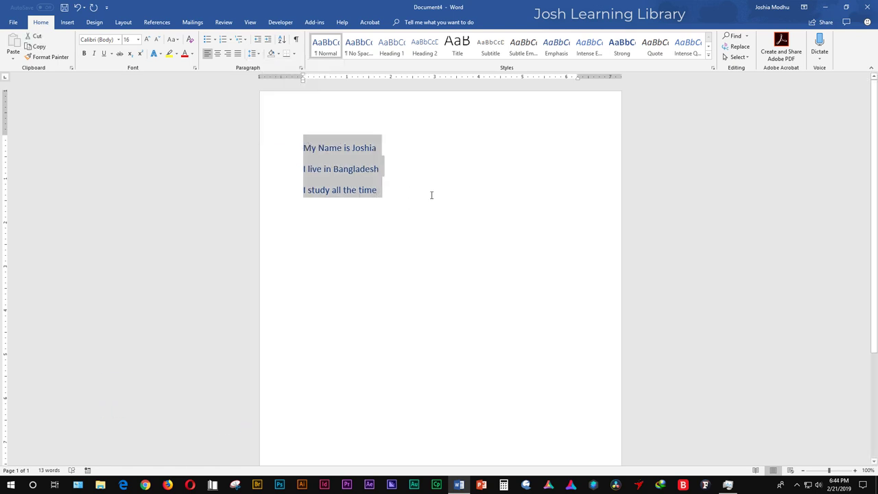
left_click(128, 39)
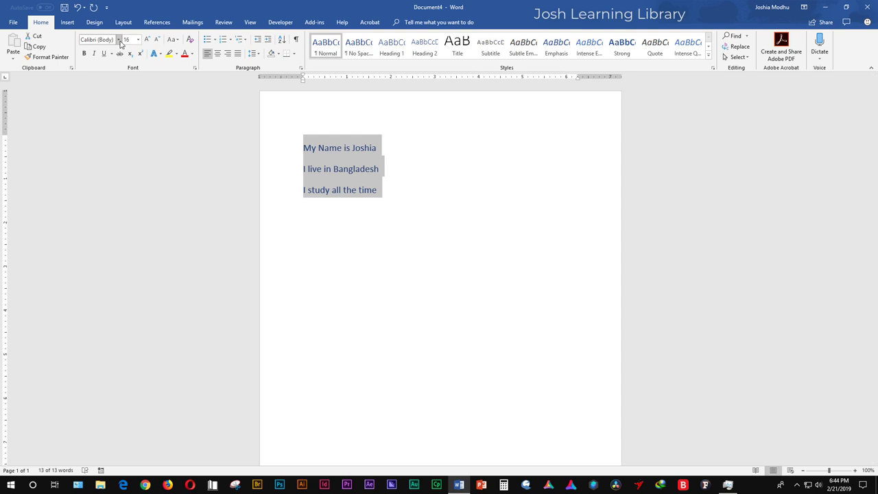
left_click(119, 40)
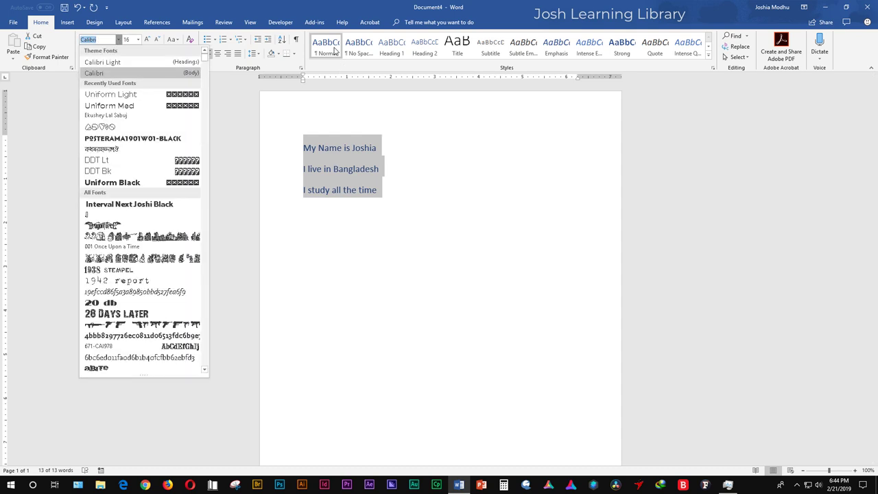
left_click(402, 182)
left_click(418, 188)
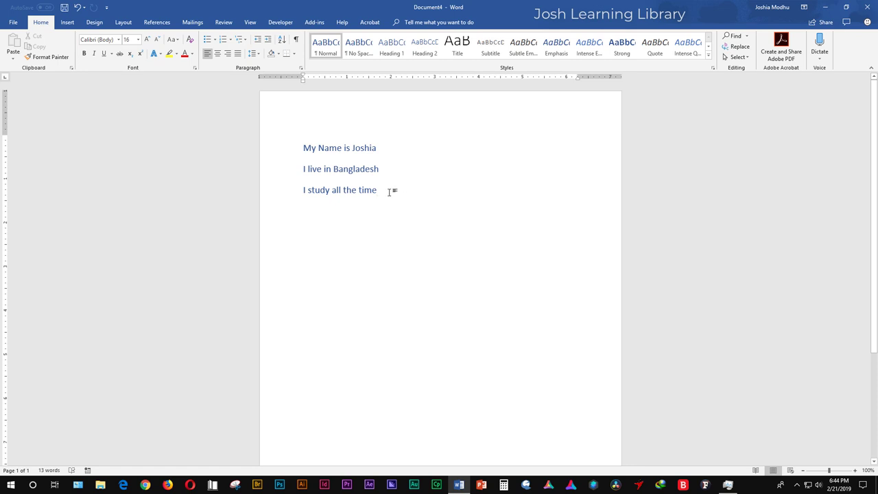
Select all three lines and change their font size from 16 to 11 pt.
left_click_drag(391, 190, 293, 155)
left_click(412, 199)
left_click_drag(387, 195, 278, 133)
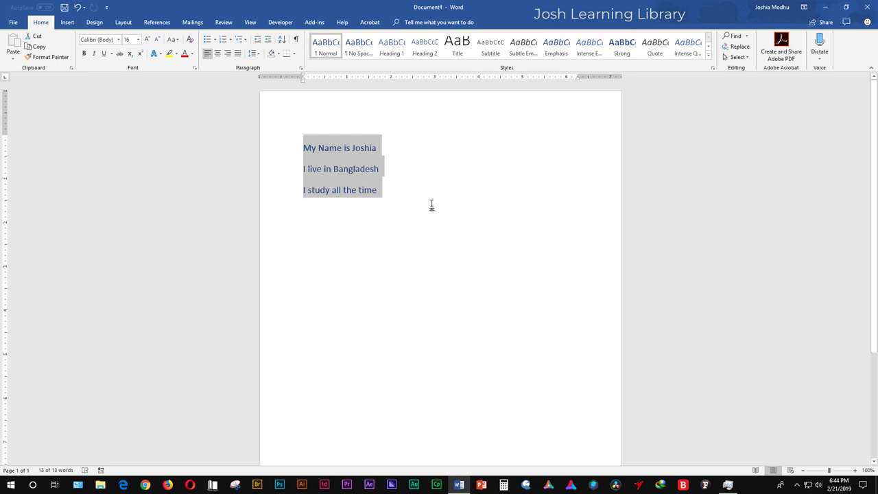
left_click(138, 40)
left_click(130, 76)
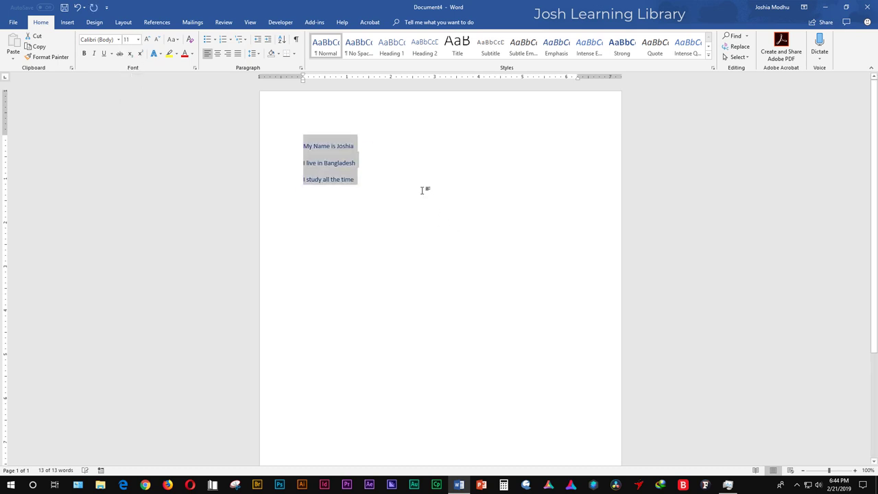
left_click(421, 190)
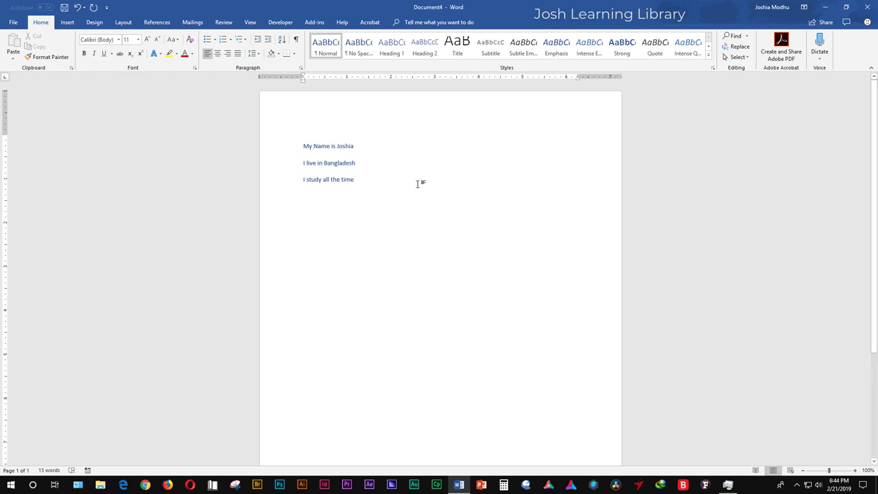
Select the three lines and review the line spacing choices, leaving spacing unchanged.
triple_click(281, 136)
left_click(391, 184)
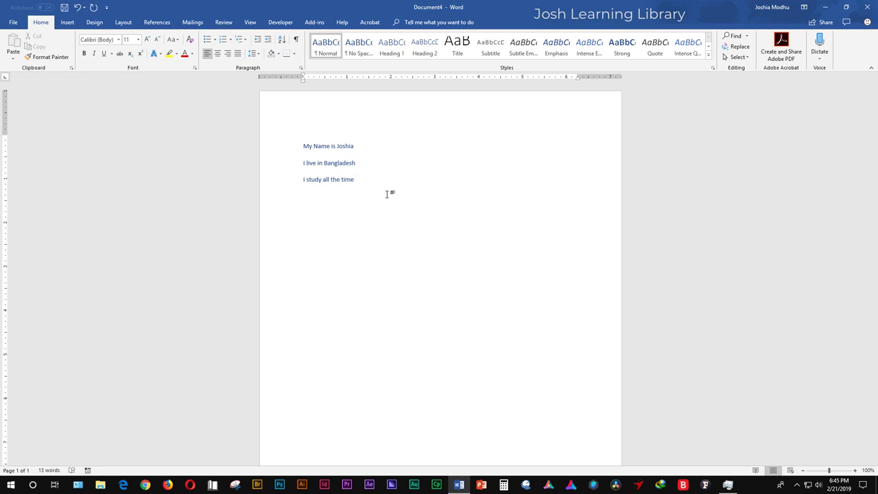
triple_click(282, 141)
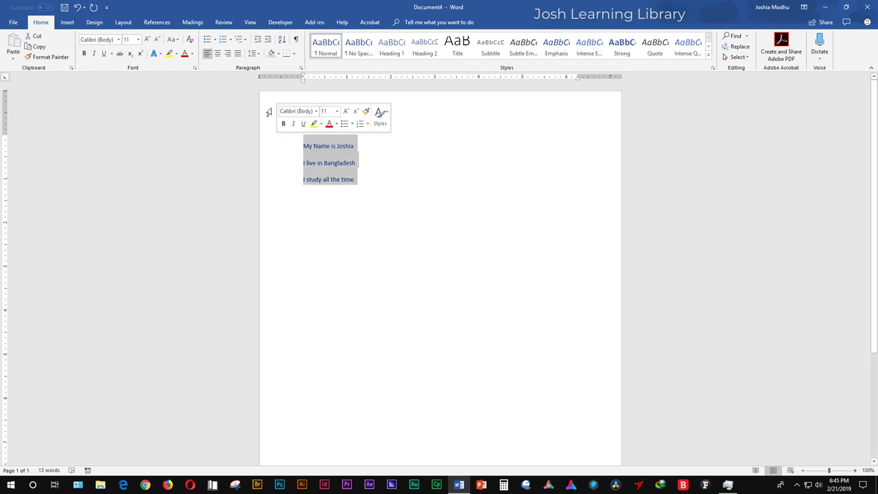
left_click(251, 56)
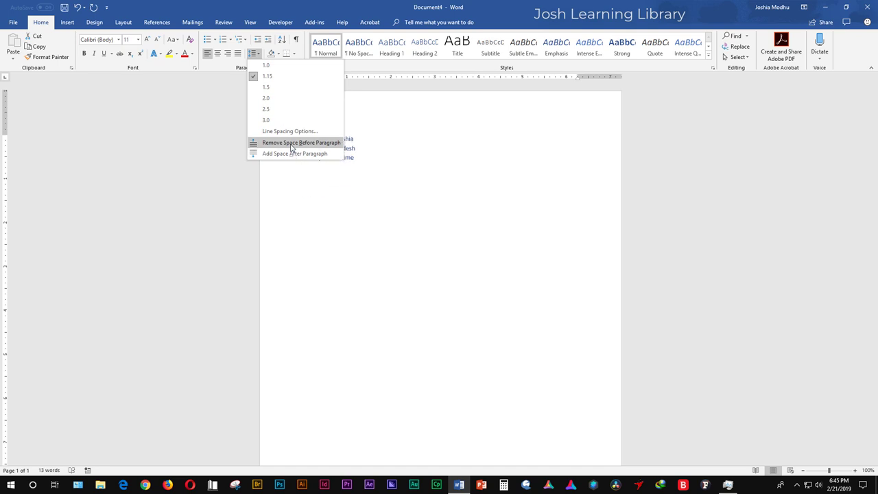
left_click(284, 78)
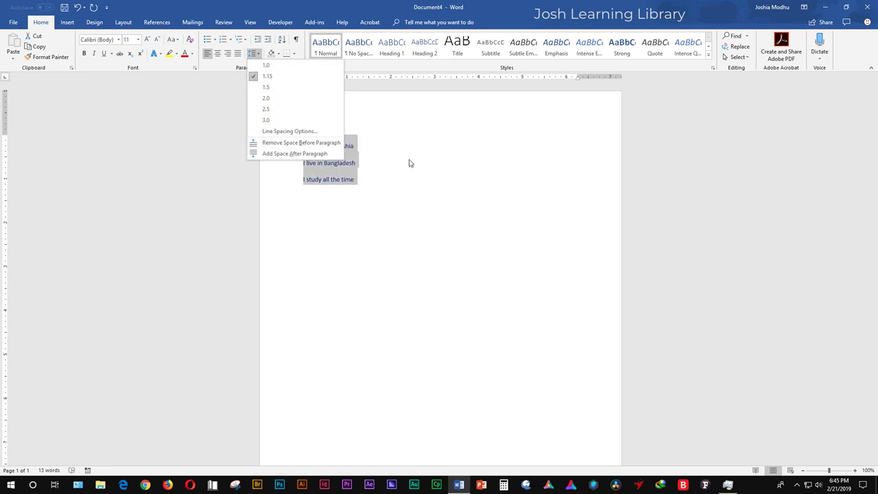
left_click(403, 184)
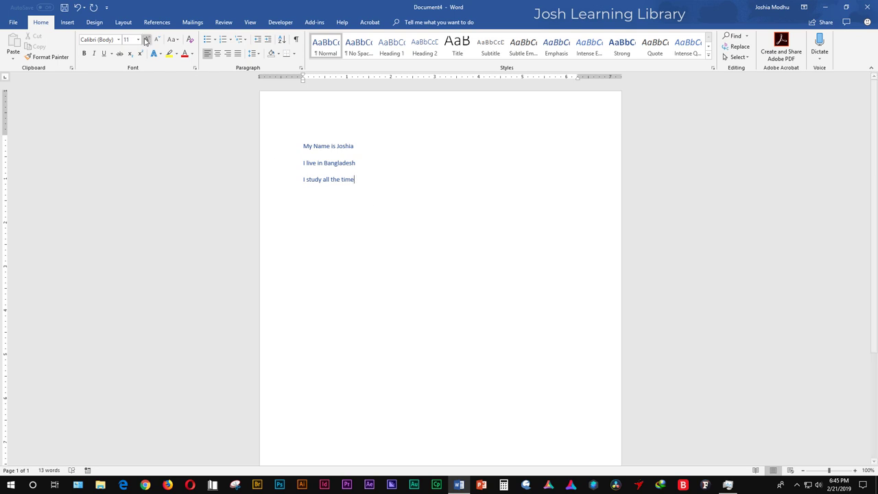
left_click(119, 24)
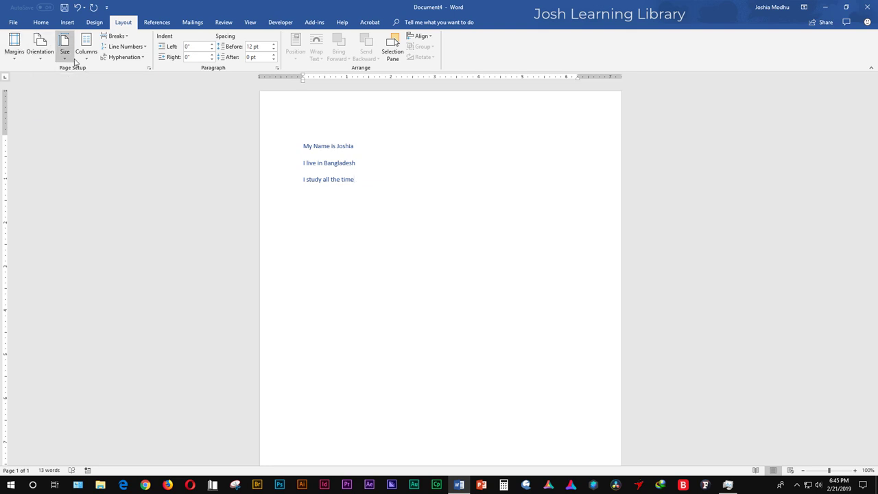
Look over the orientation and paper size options, then apply Normal 1-inch margins.
left_click(40, 52)
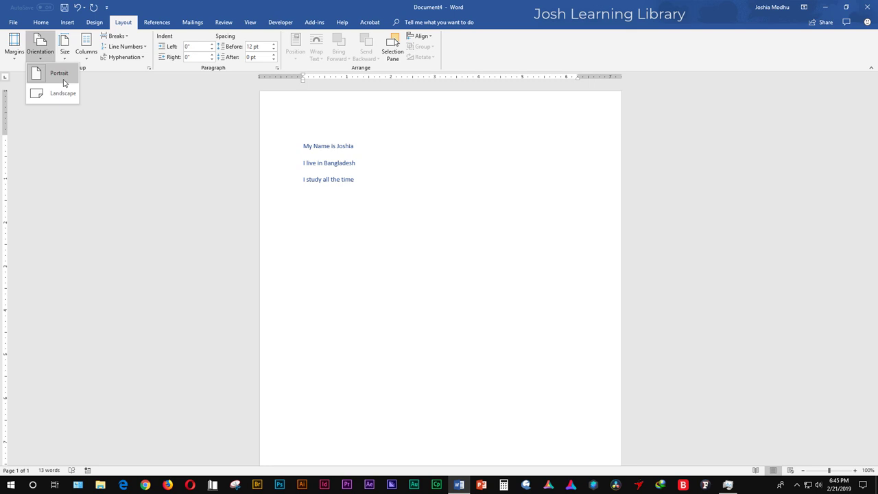
left_click(471, 239)
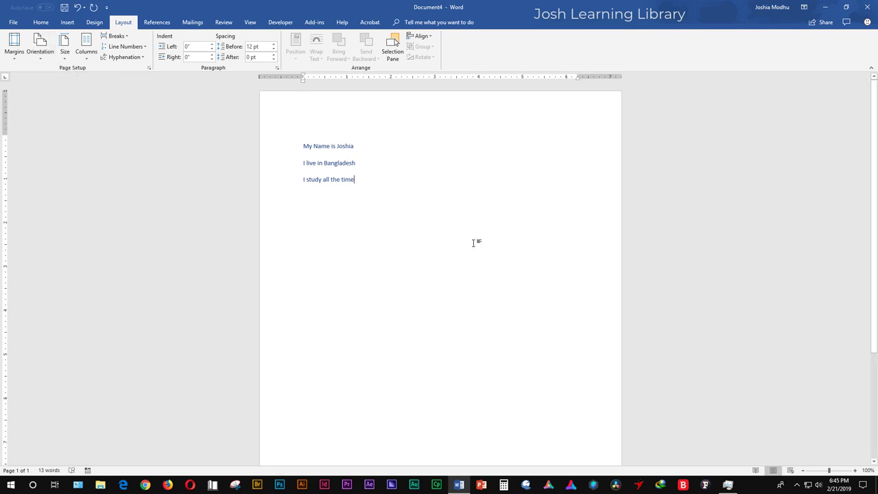
scroll(473, 242, "up", 6)
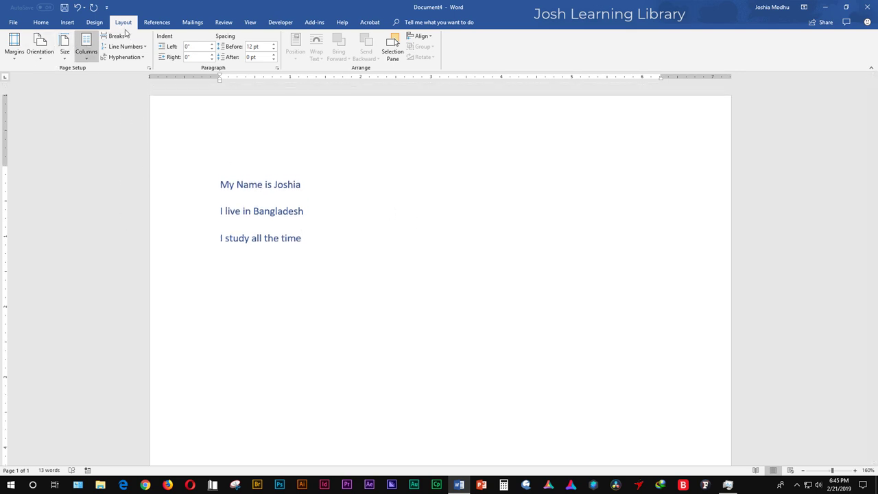
left_click(47, 60)
left_click(64, 54)
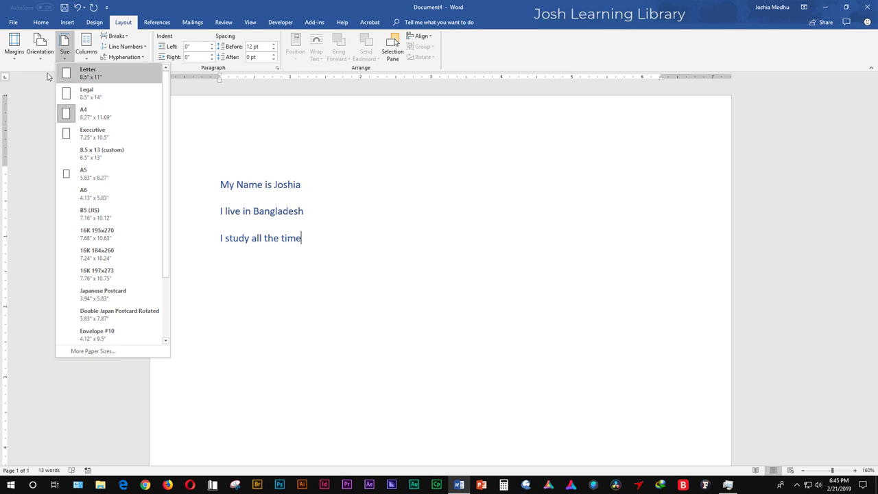
left_click(13, 45)
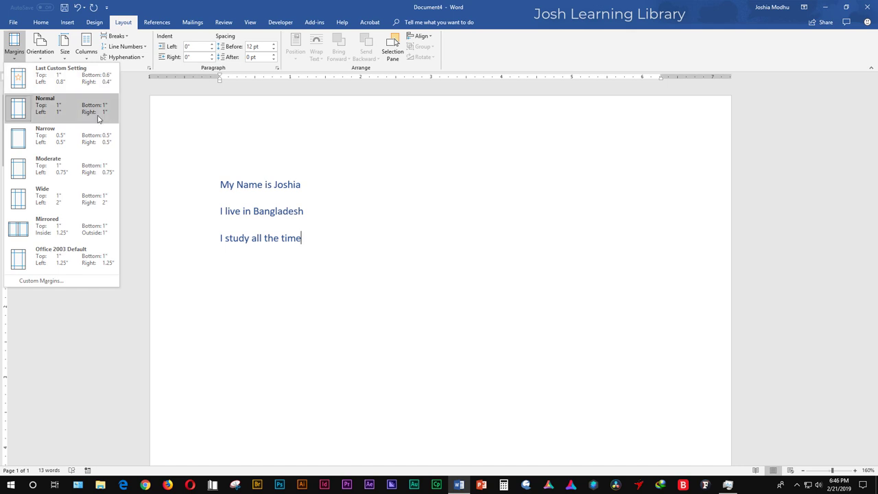
left_click(97, 120)
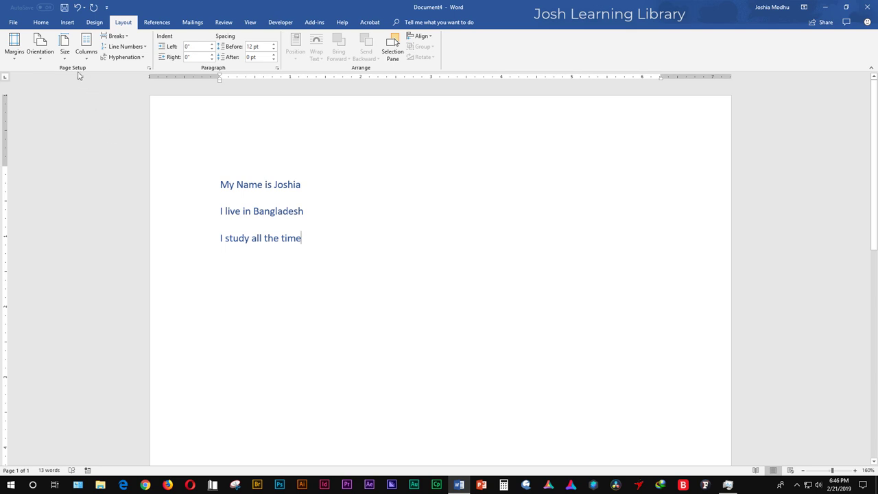
In Page Setup, choose A4 paper and Set As Default for new documents, confirming with Yes.
left_click(64, 54)
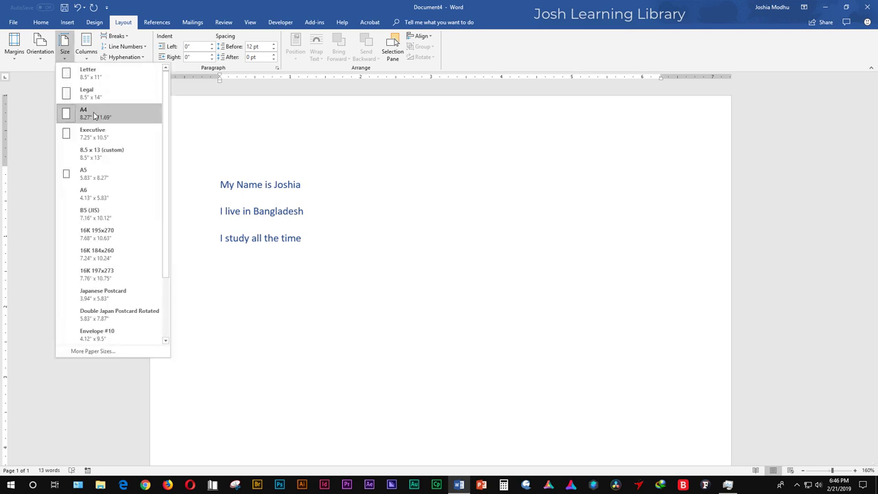
left_click(114, 353)
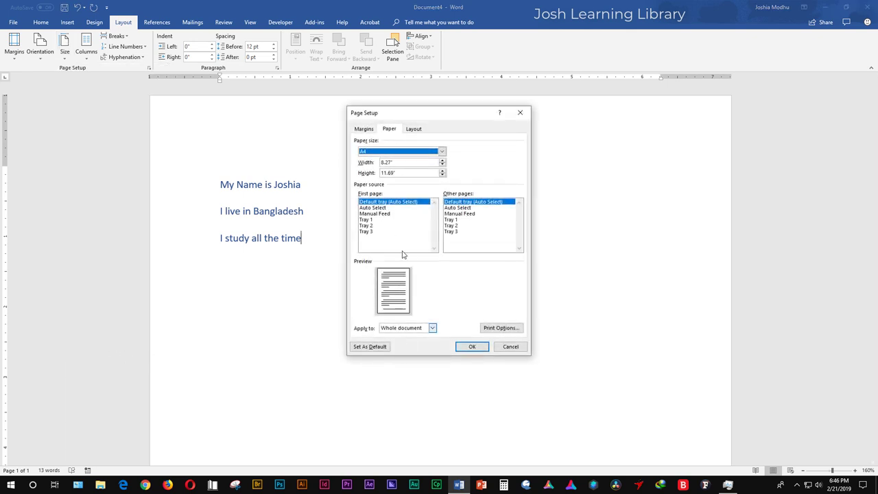
left_click(393, 130)
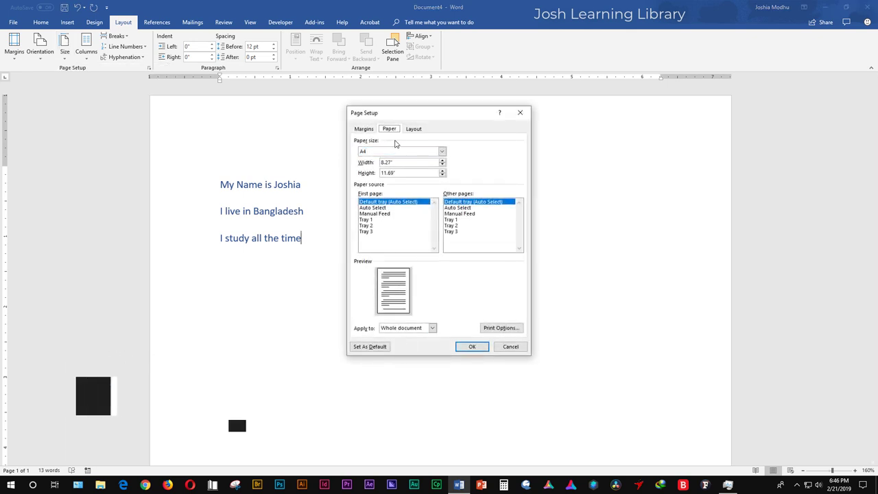
left_click(397, 151)
left_click(384, 166)
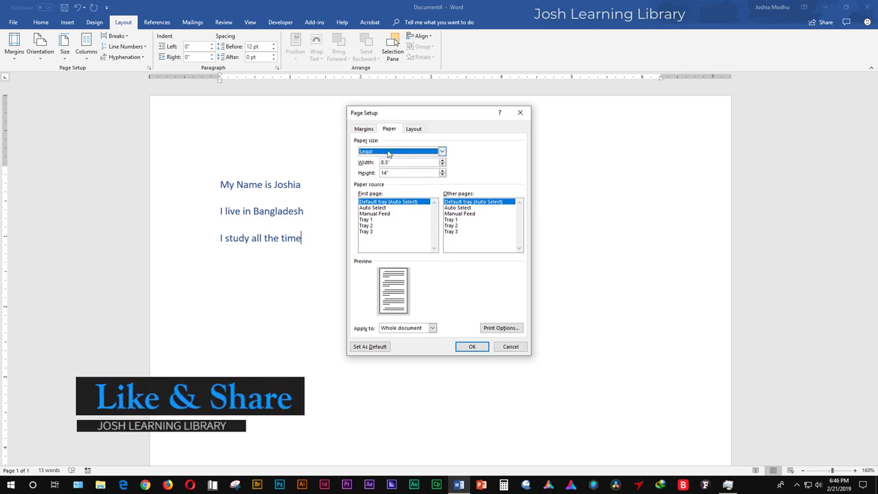
left_click(398, 151)
left_click(388, 171)
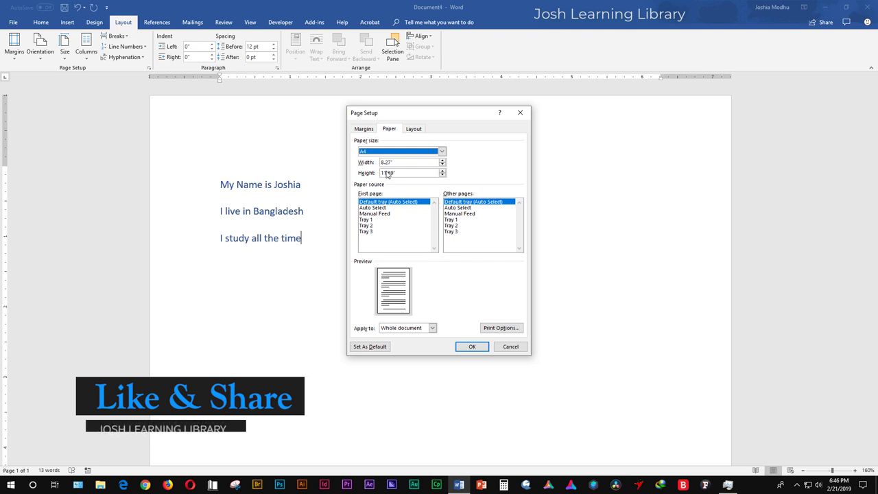
left_click(377, 349)
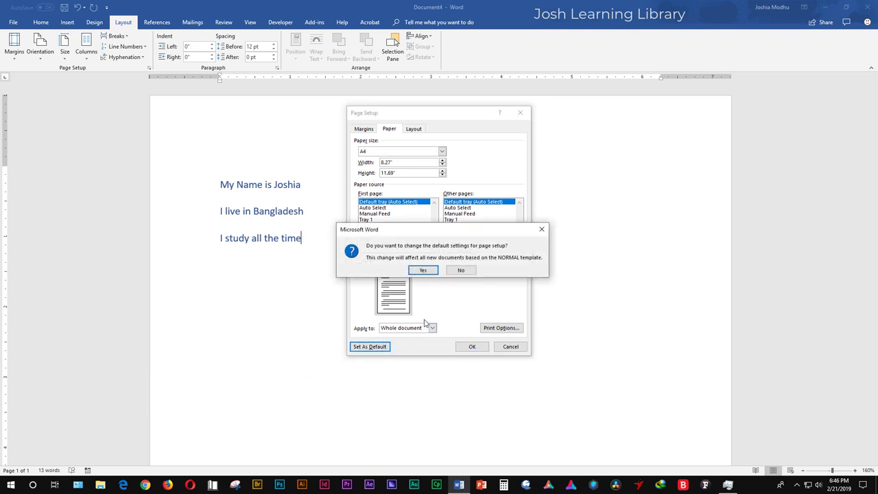
left_click(424, 270)
scroll(412, 327, "down", 2)
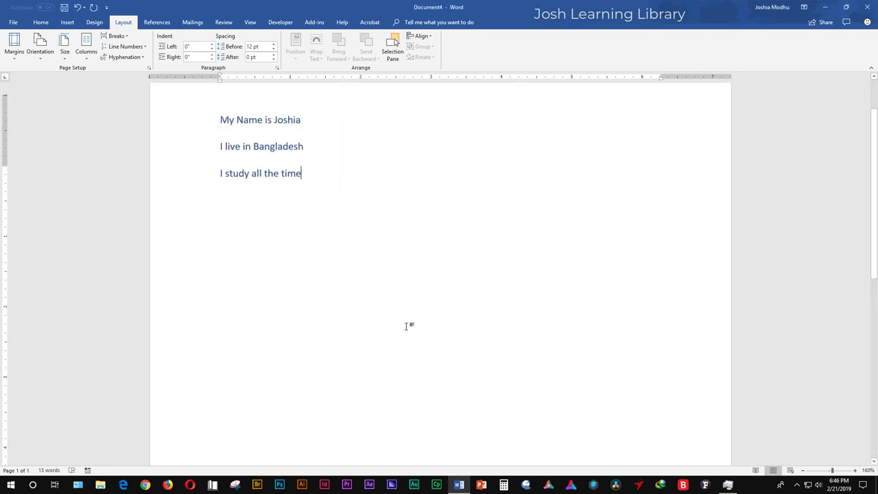
scroll(406, 327, "up", 2)
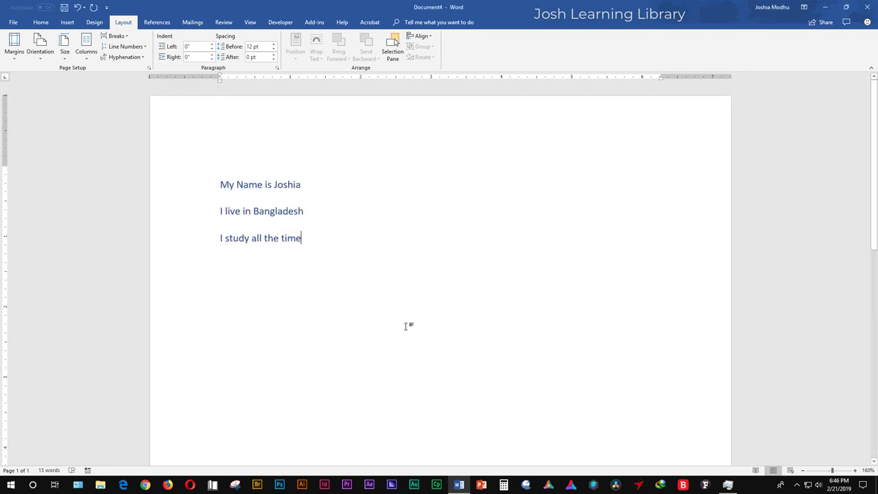
Create a new blank document, Document6.
left_click(13, 22)
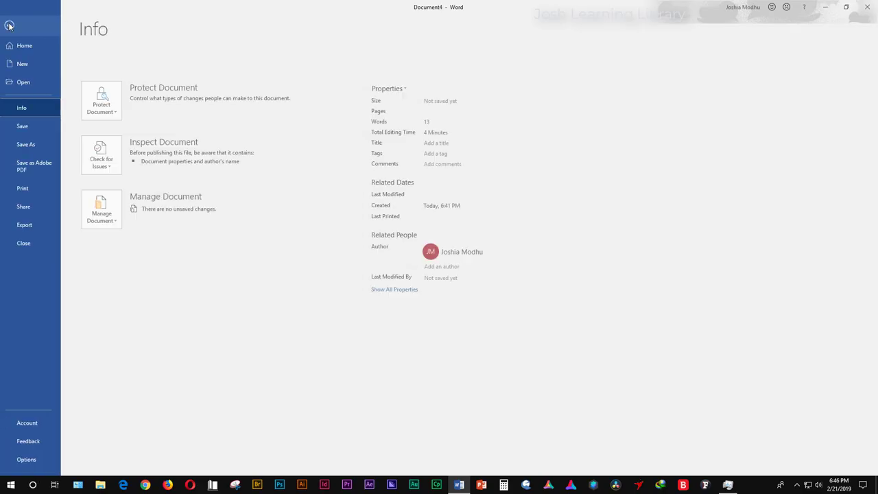
left_click(25, 64)
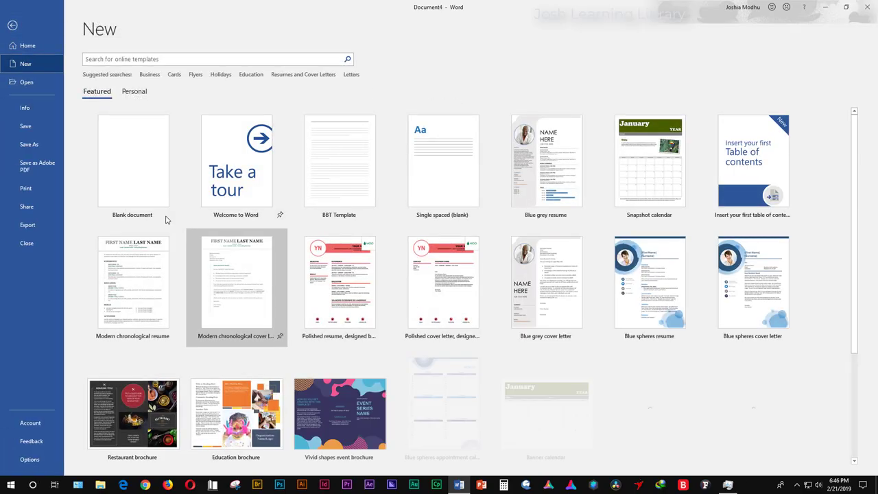
left_click(153, 189)
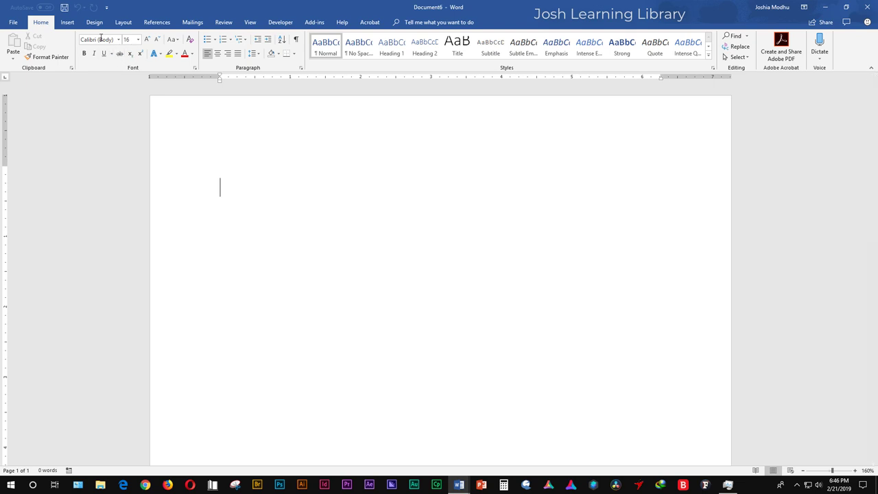
left_click(70, 25)
Check Document6's paper size without changing it, then close Document6 to return to Document4.
left_click(123, 22)
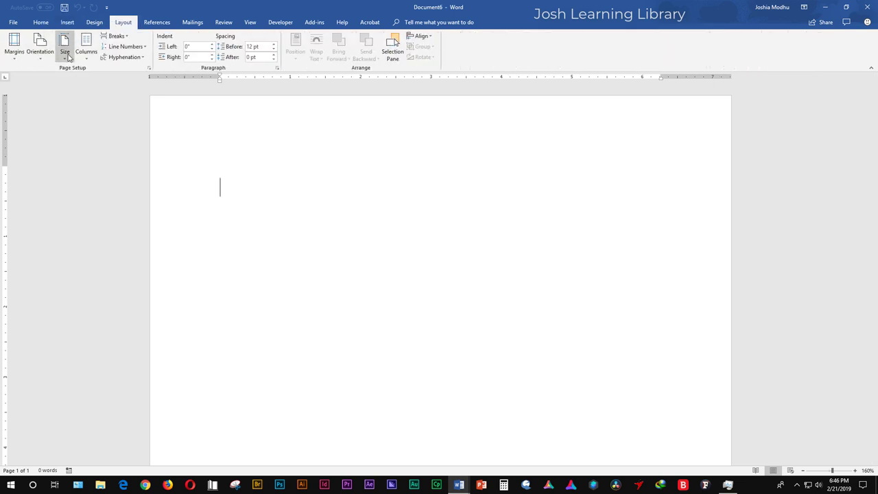
left_click(67, 54)
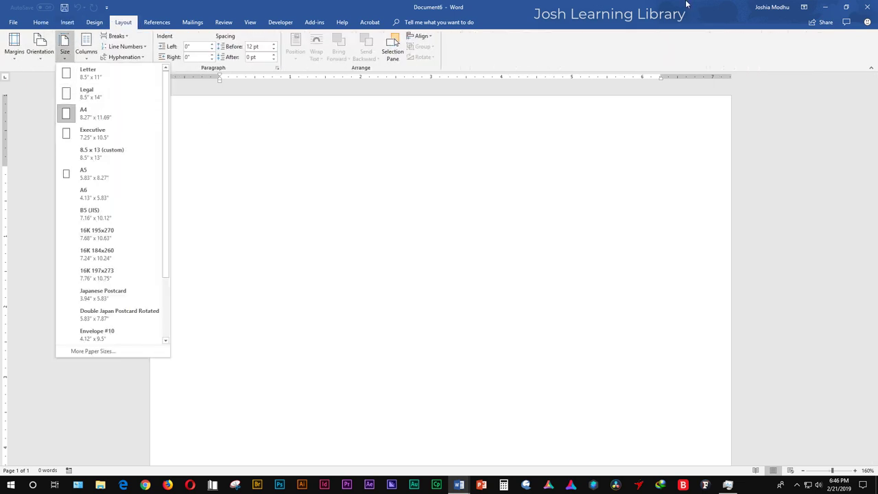
left_click(357, 317)
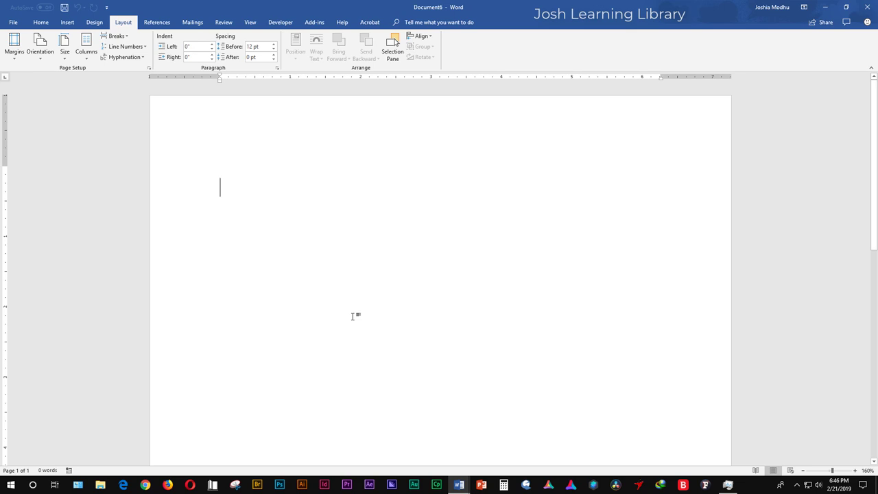
left_click(13, 23)
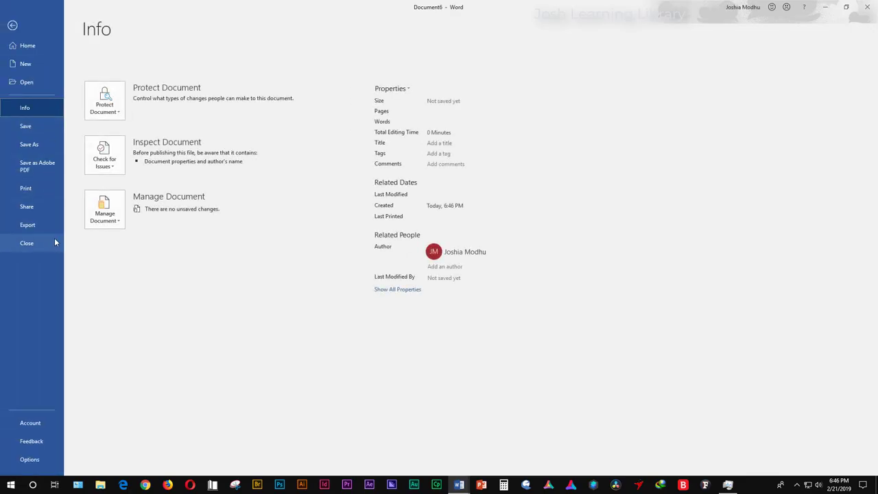
left_click(56, 242)
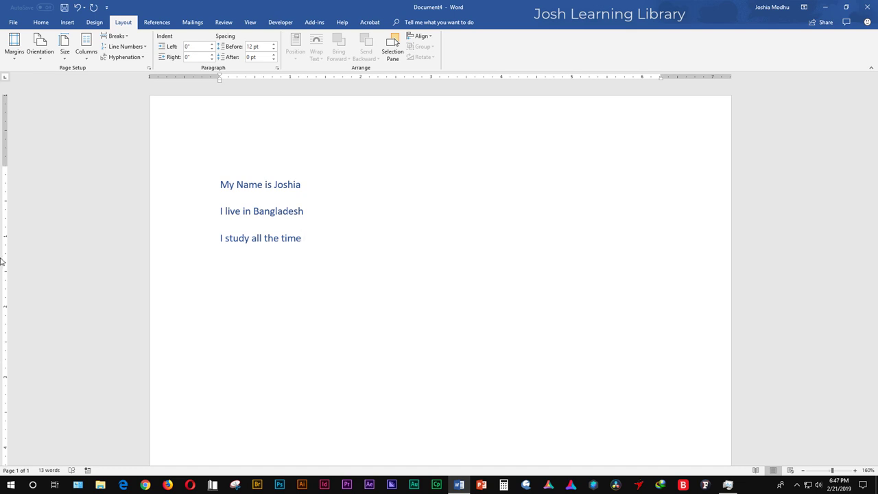
double_click(5, 330)
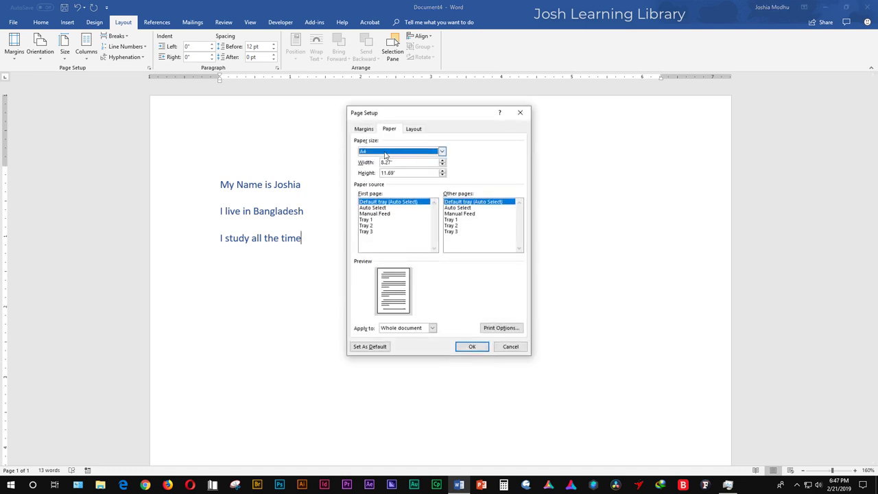
left_click_drag(379, 111, 381, 164)
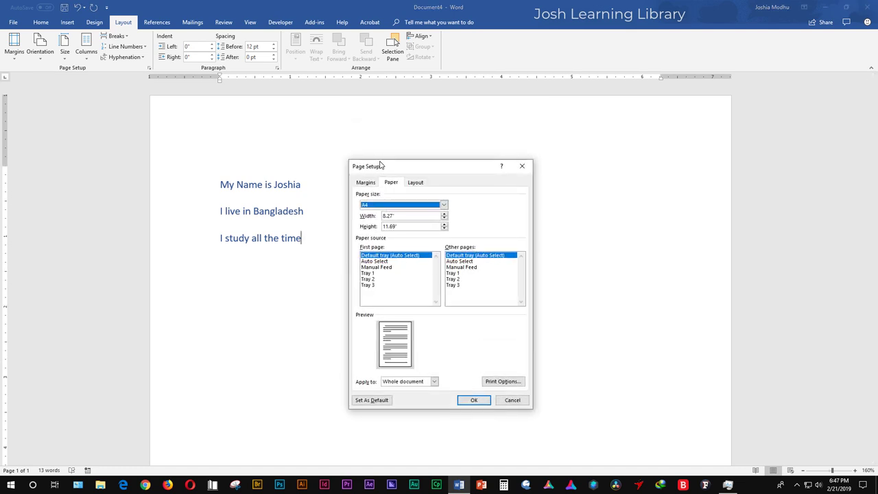
left_click(522, 165)
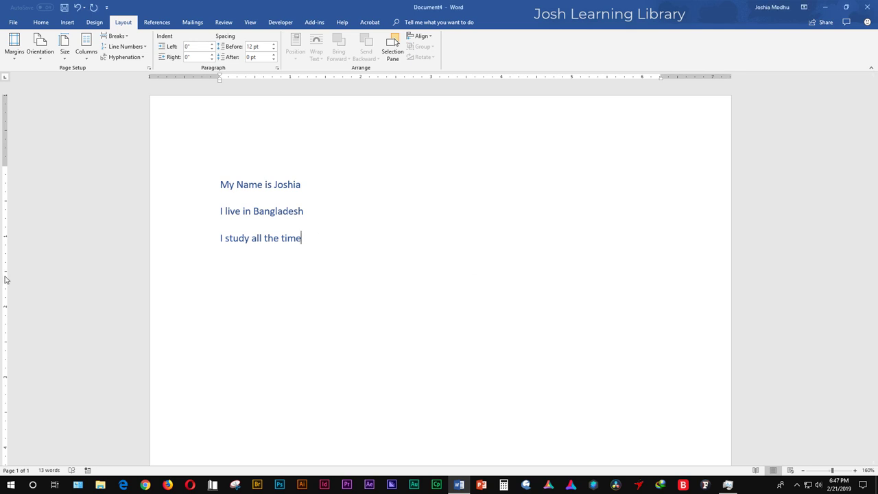
left_click(251, 23)
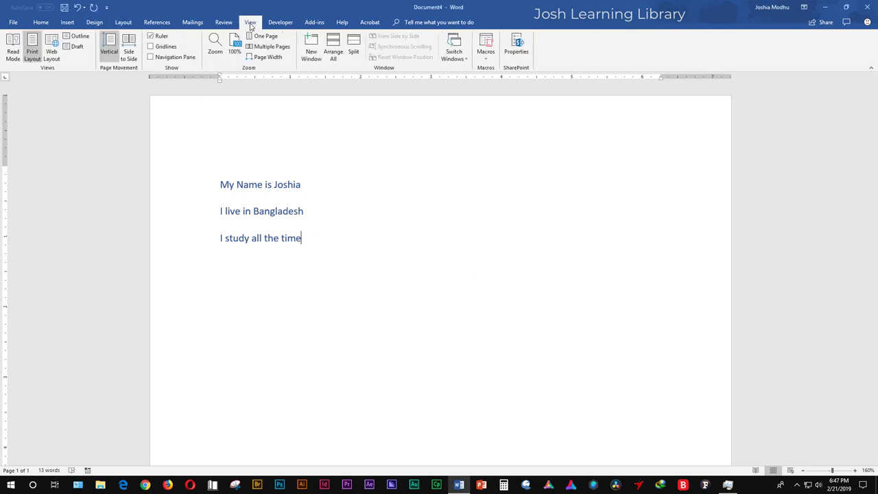
left_click(151, 37)
left_click(152, 37)
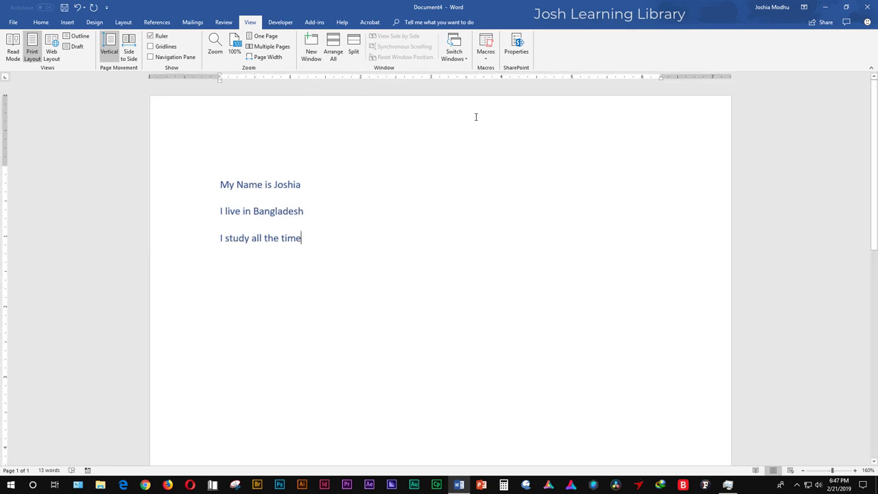
left_click(151, 37)
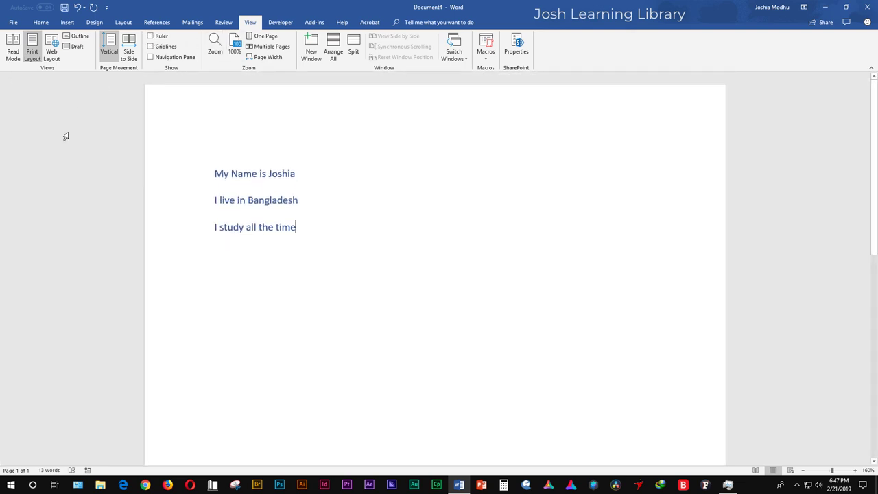
left_click(163, 40)
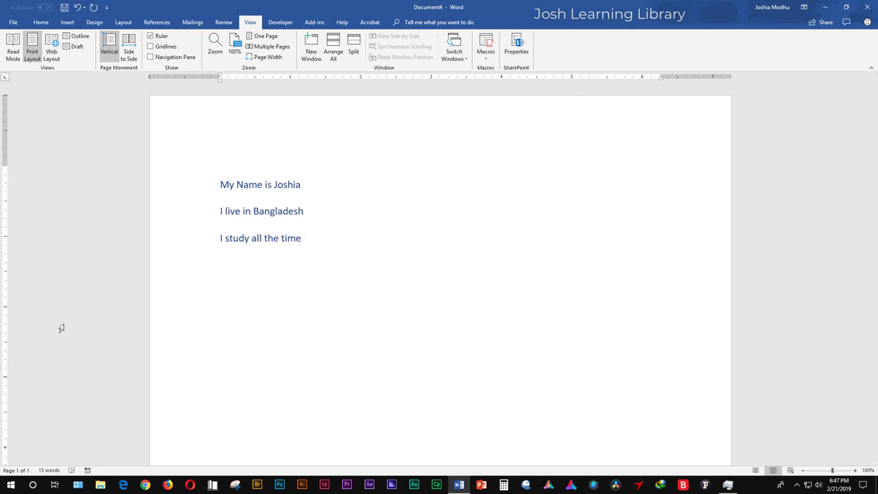
left_click(337, 210)
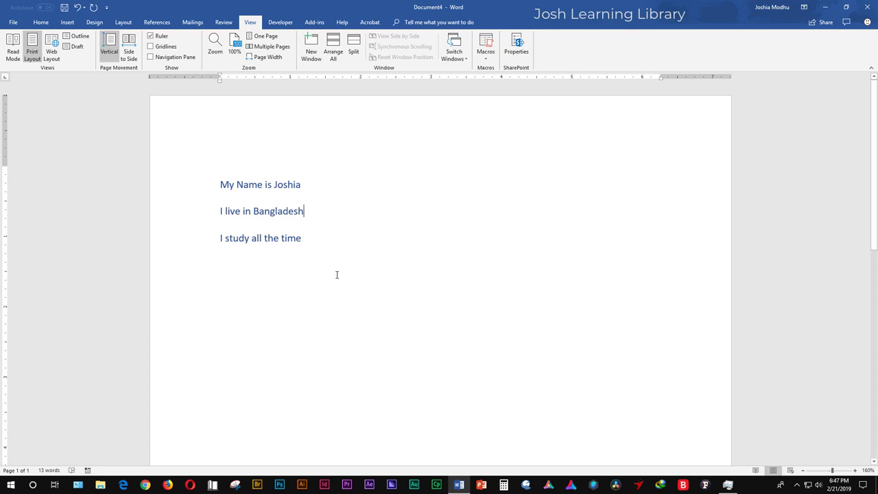
left_click(311, 236)
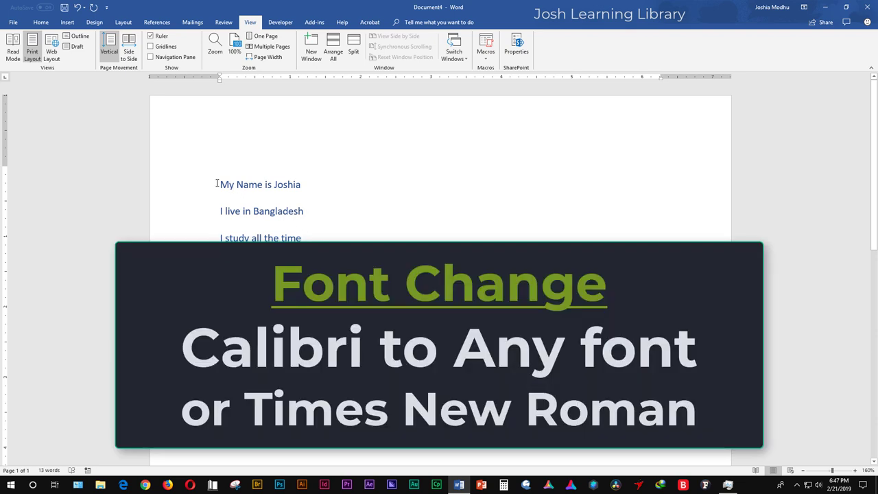
Select the three lines and change their font to Times New Roman.
left_click_drag(217, 184, 354, 233)
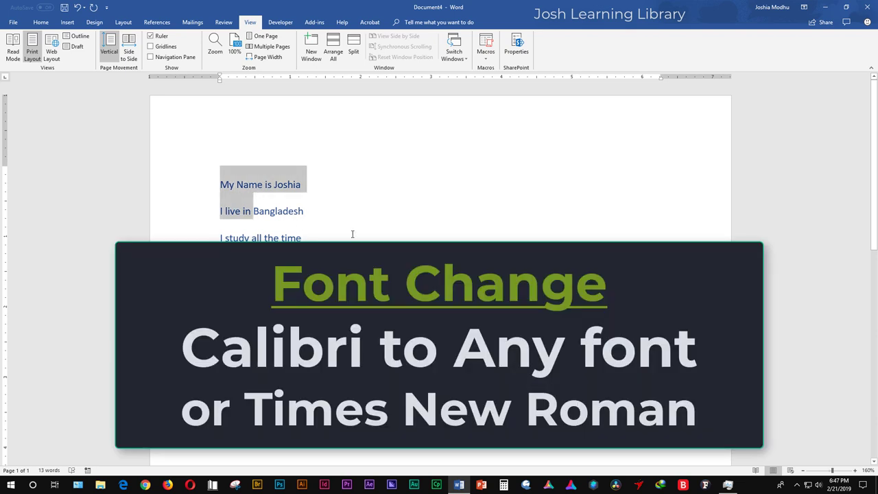
left_click(353, 234)
left_click(309, 238, "shift")
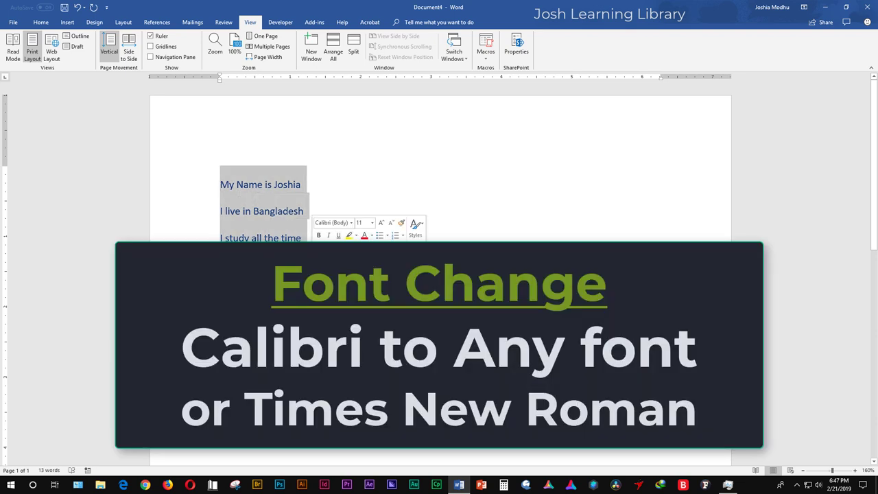
left_click(41, 22)
left_click(109, 41)
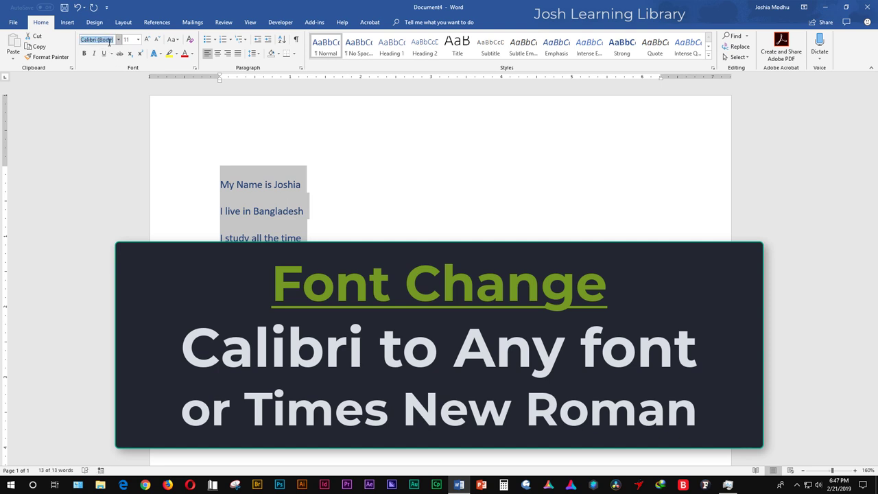
type("Times")
key("Return")
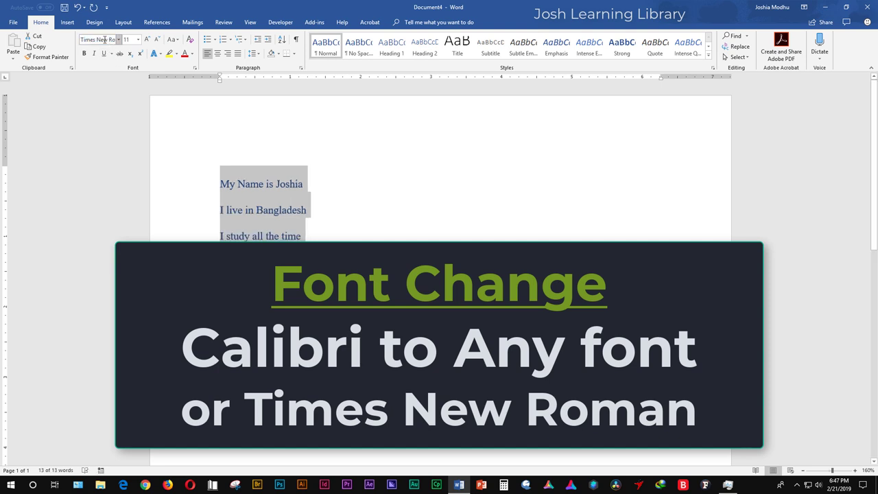
left_click(362, 239)
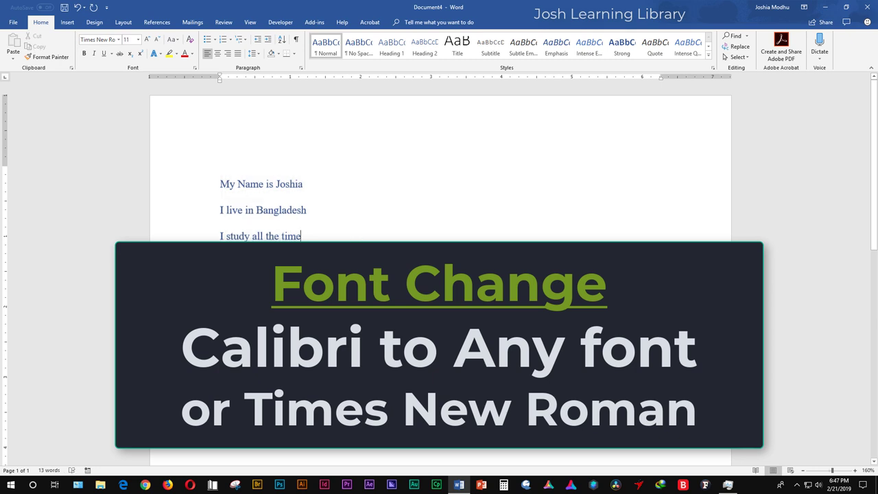
Remove the space before each of the three paragraphs.
left_click_drag(300, 236, 180, 177)
left_click(300, 236)
left_click_drag(301, 236, 207, 194)
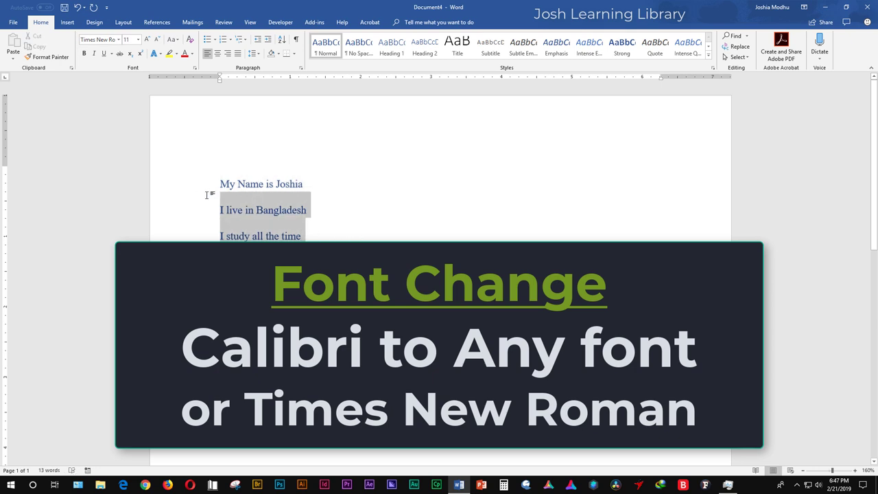
left_click_drag(299, 236, 204, 181)
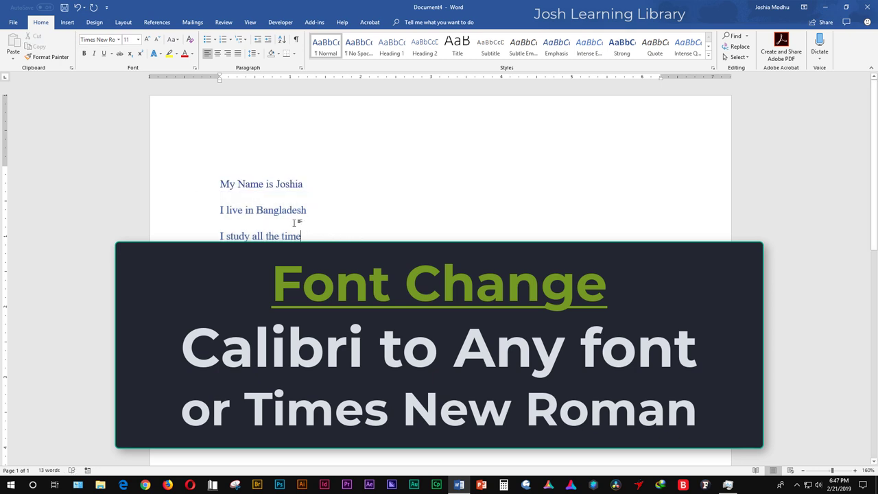
left_click(252, 55)
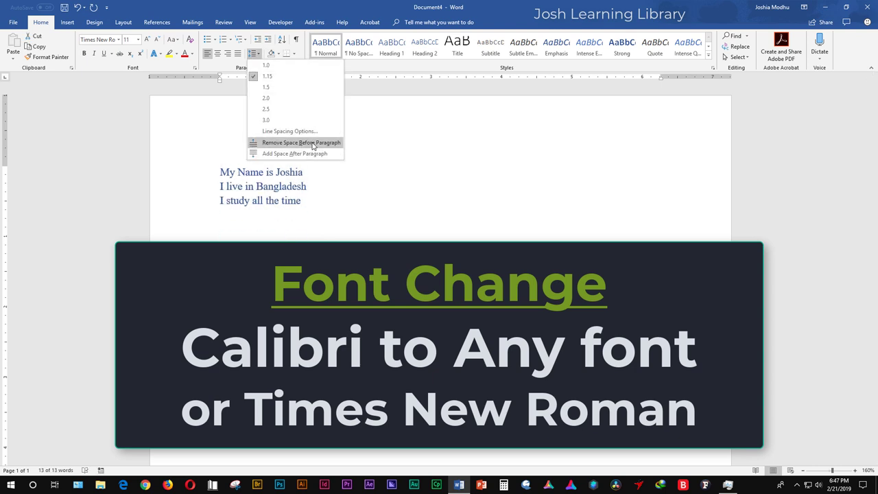
left_click(313, 142)
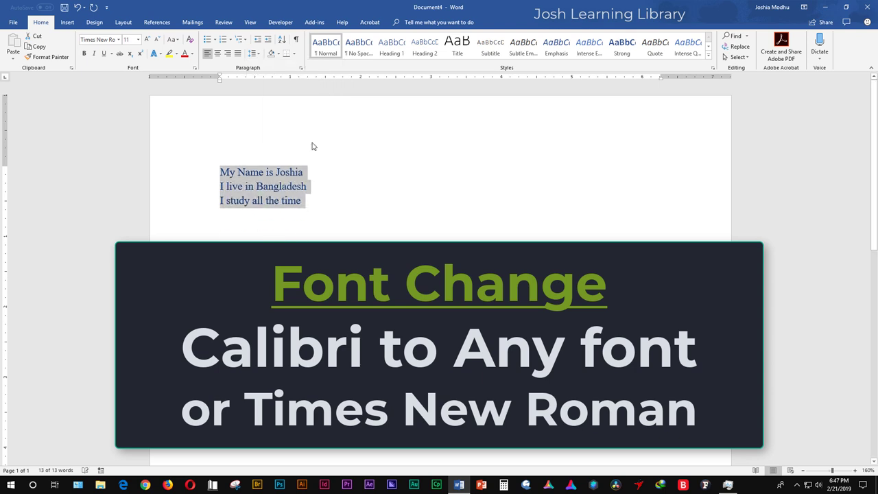
left_click(288, 147)
left_click(331, 201)
left_click_drag(343, 206, 173, 171)
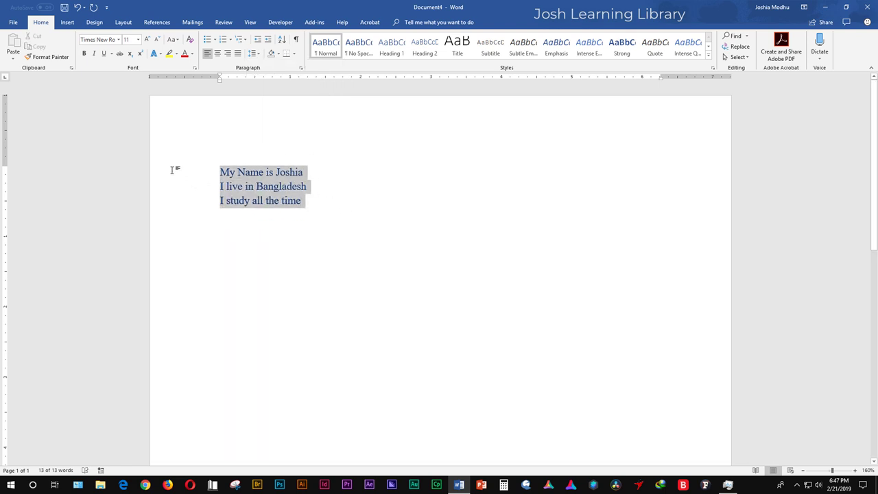
Try single line spacing on the three lines, then 1.5 line spacing.
left_click(256, 54)
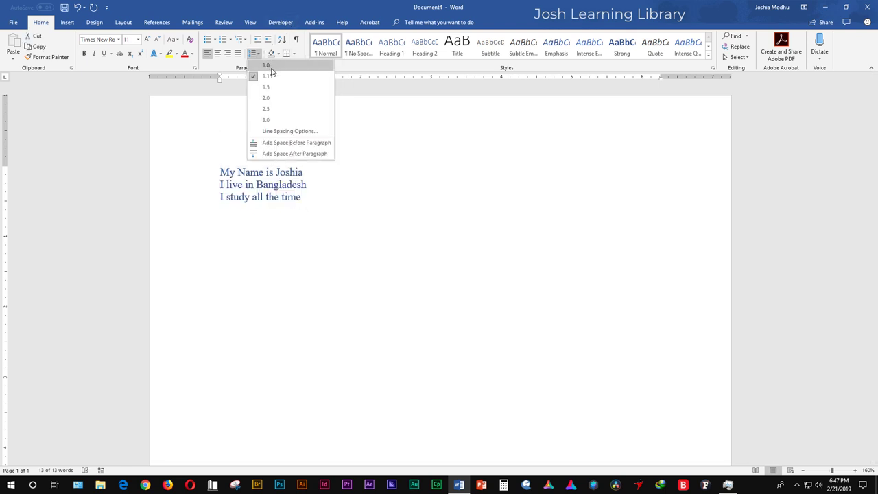
left_click(273, 66)
left_click(252, 55)
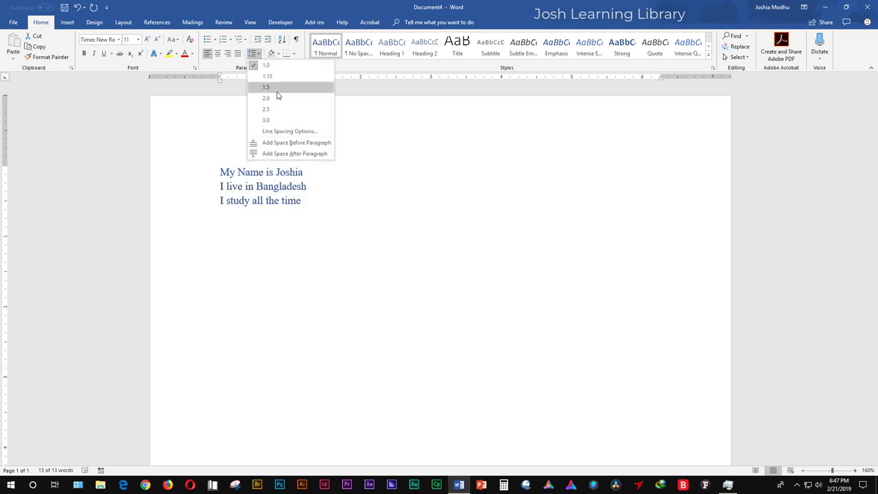
left_click(283, 90)
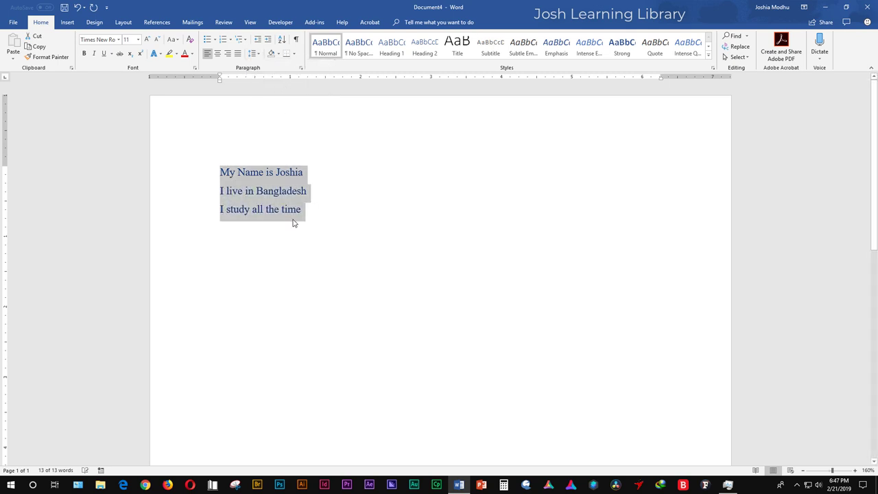
Set multiple line spacing at 1.2 in the Paragraph dialog.
right_click(274, 182)
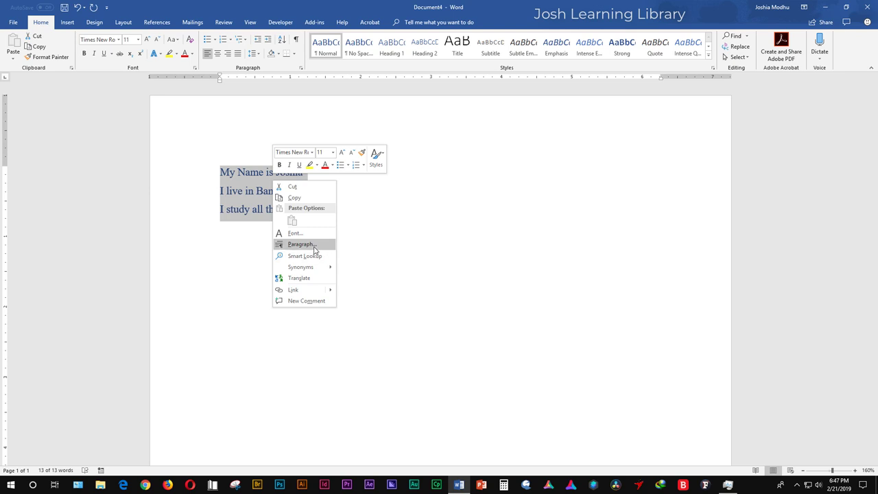
left_click(315, 245)
left_click(490, 256)
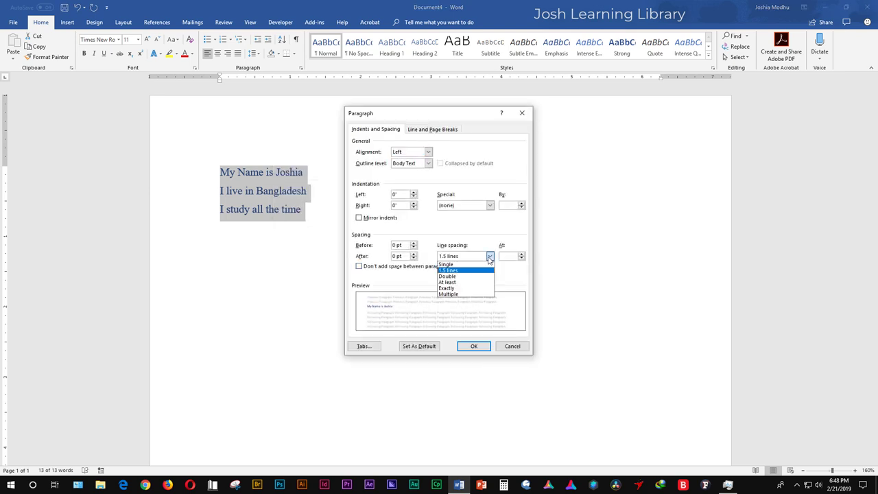
left_click(479, 295)
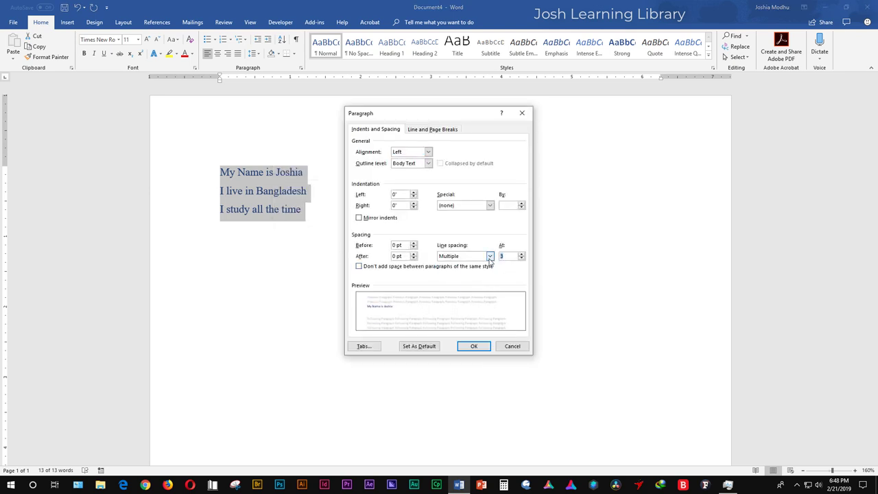
left_click(474, 346)
left_click(320, 218)
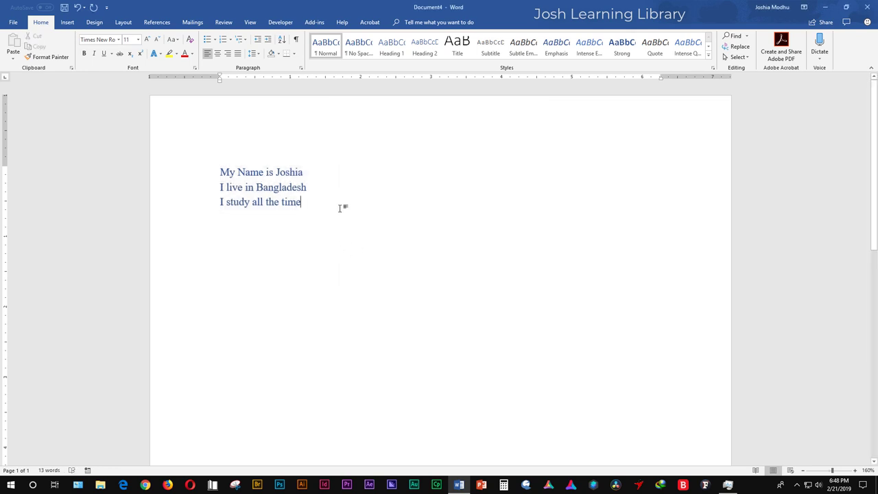
Add the lines 'This is me' and 'How are you', then open Font settings for all five lines.
key("Return")
type("Thi")
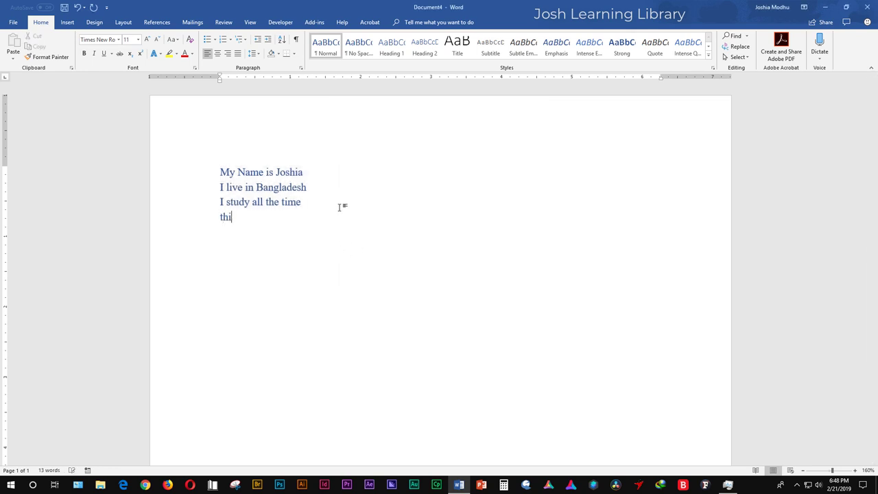
type("s is me ")
type("How are ")
type("you")
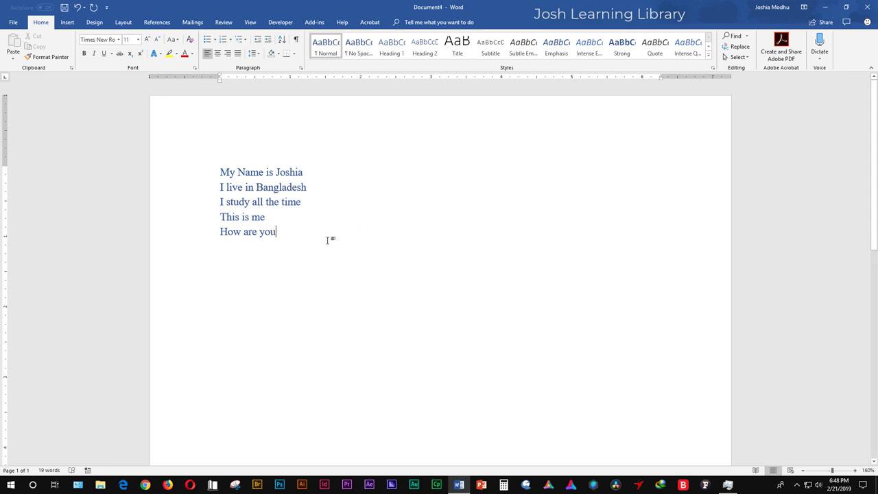
left_click_drag(291, 233, 220, 171)
right_click(248, 190)
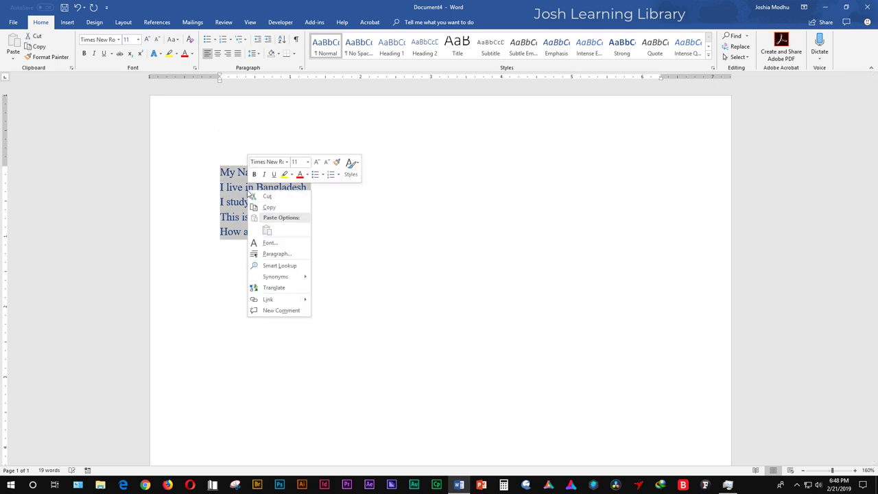
left_click(279, 244)
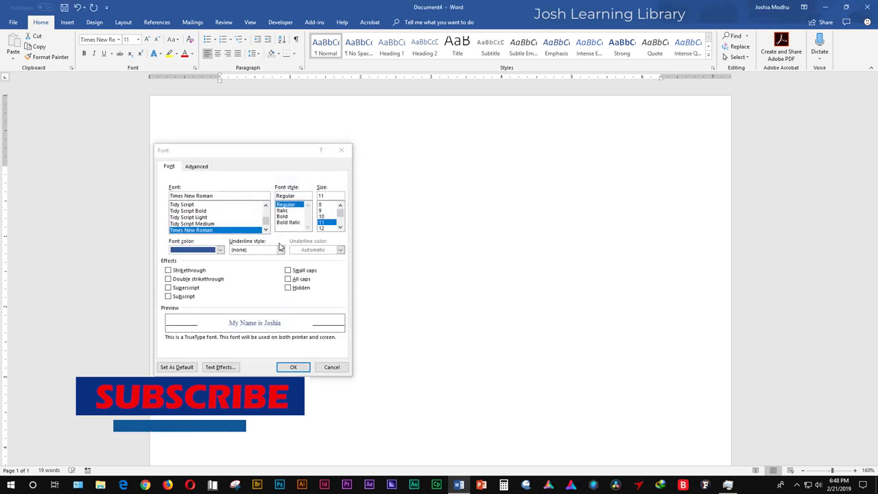
Move the Font dialog aside and set Times New Roman 11 pt as default for all Normal.dotm documents.
mouse_move(285, 156)
left_mouse_down()
mouse_move(383, 156)
mouse_move(435, 142)
left_mouse_up()
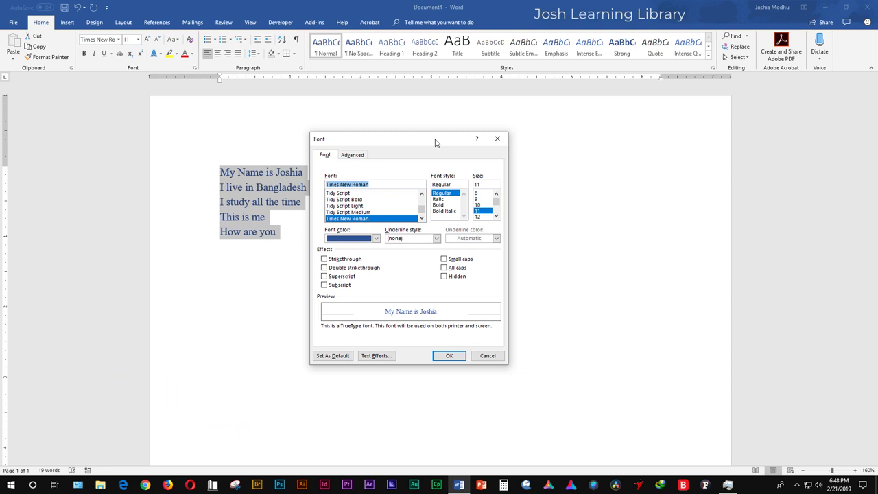
left_click_drag(417, 143, 477, 132)
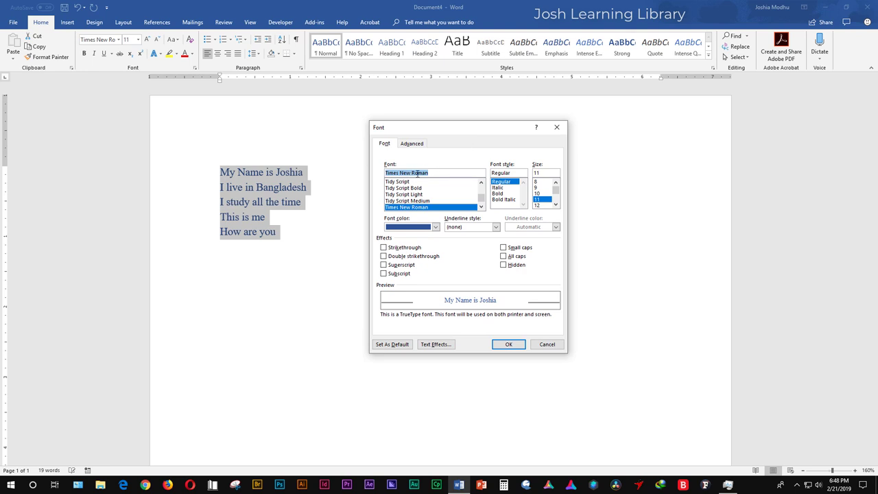
left_click(392, 345)
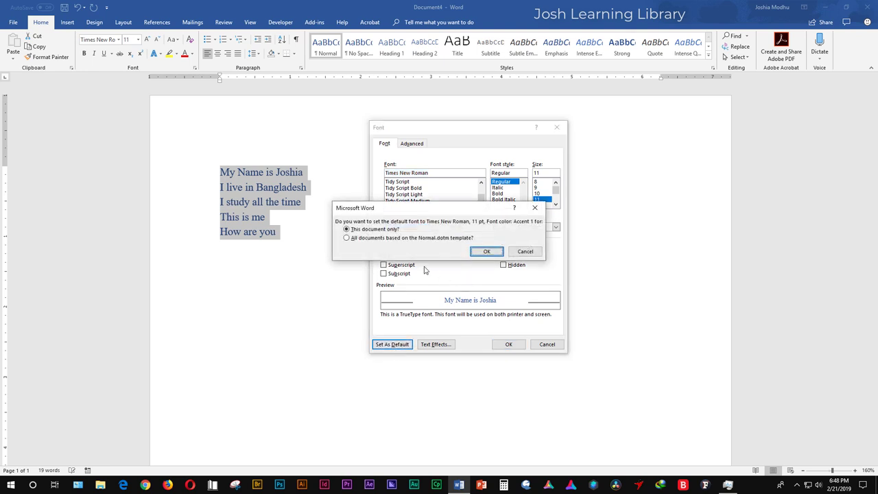
left_click(368, 239)
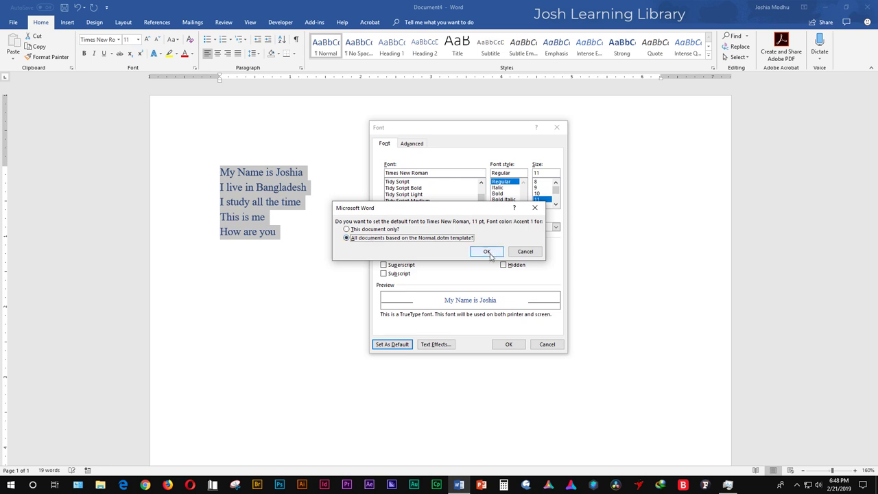
left_click(490, 256)
left_click(363, 296)
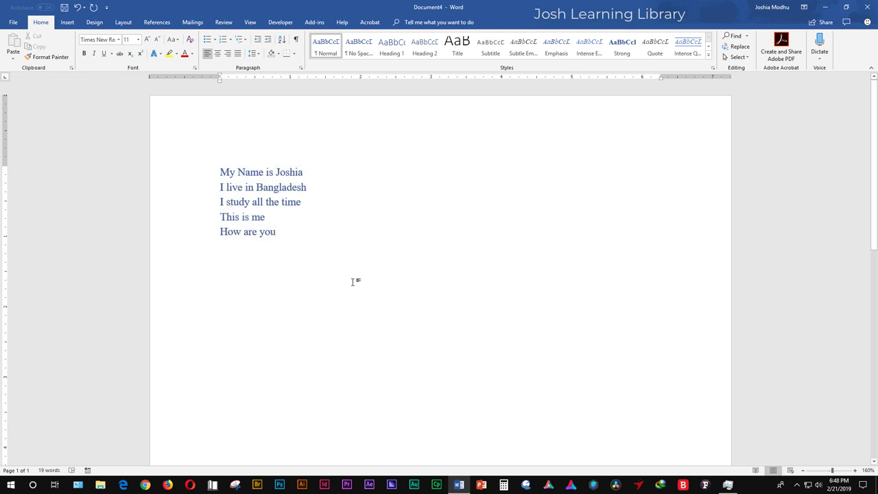
key("ctrl+n")
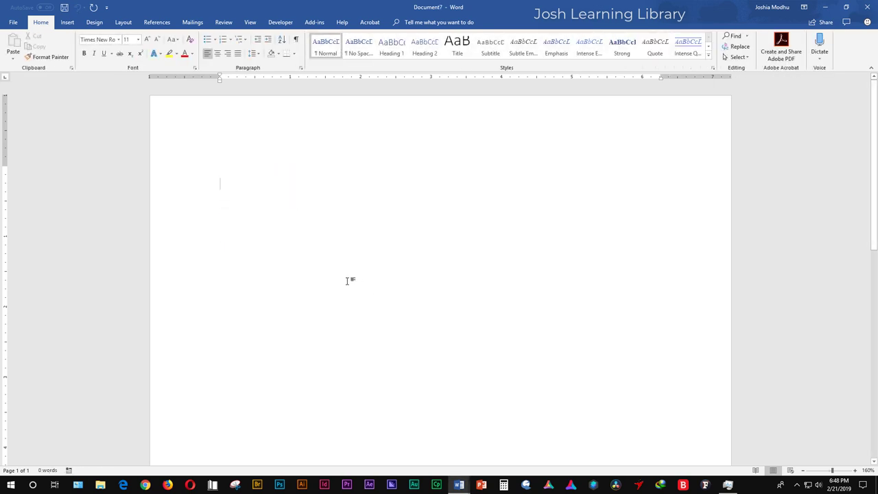
type("How are ")
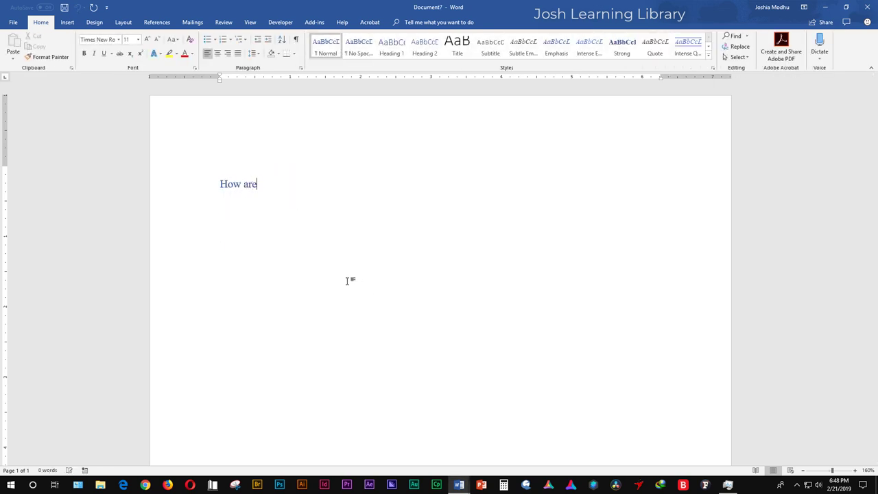
type("you")
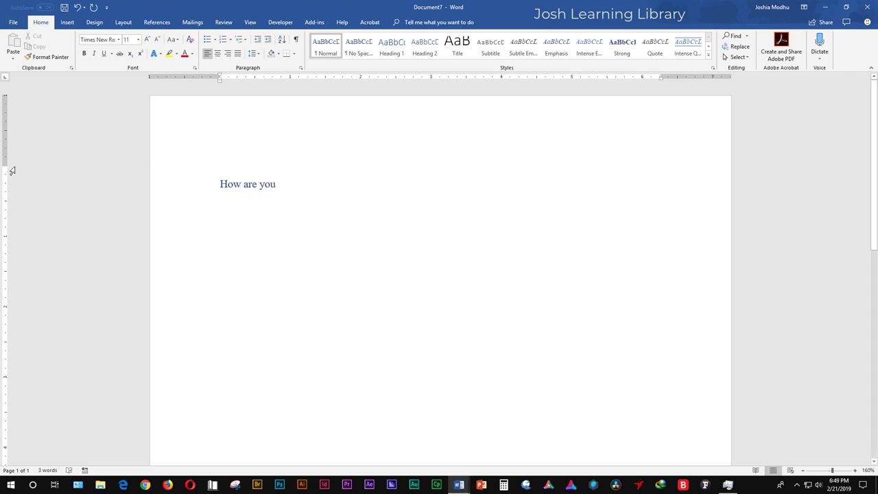
key("ctrl+a")
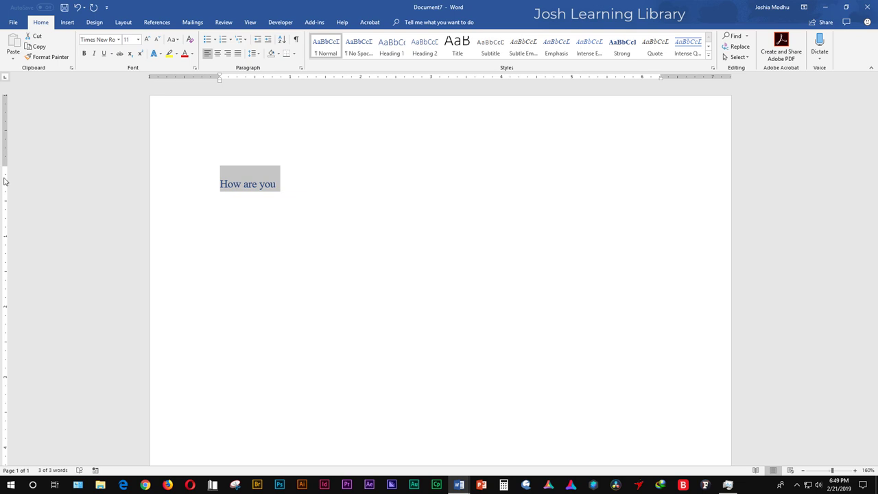
double_click(3, 181)
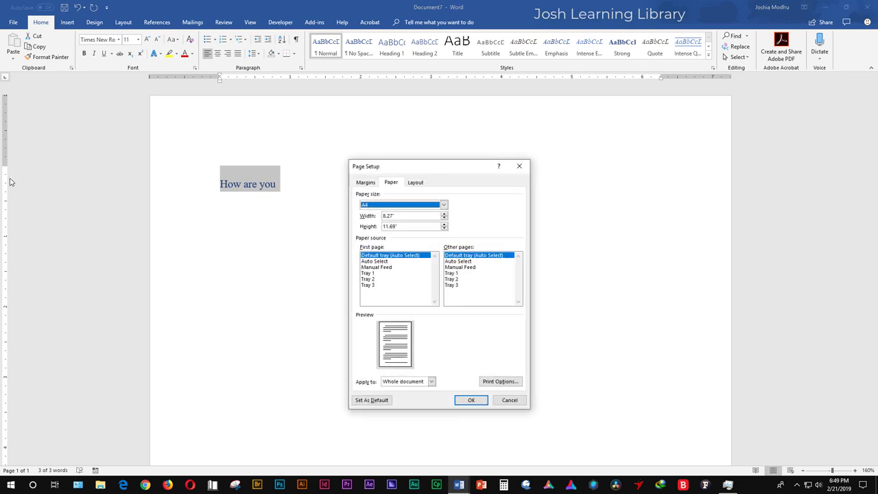
left_click(509, 401)
left_click(323, 103)
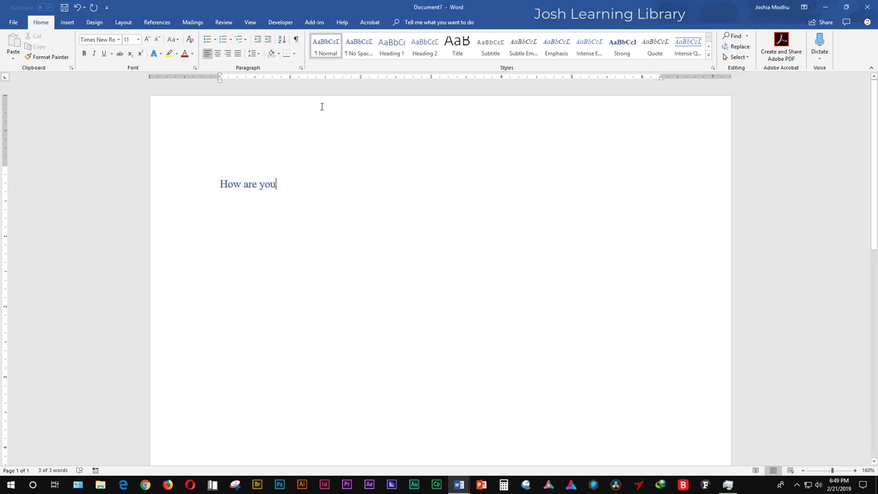
left_click(13, 22)
left_click(51, 239)
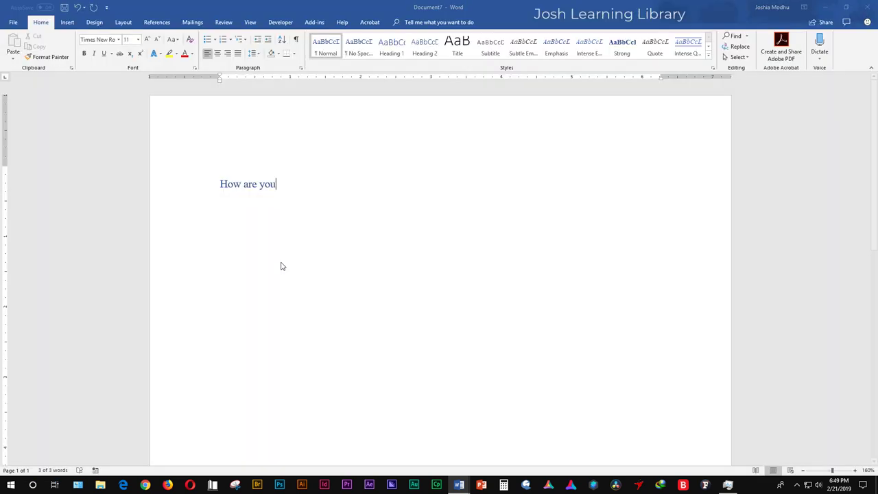
left_click(440, 260)
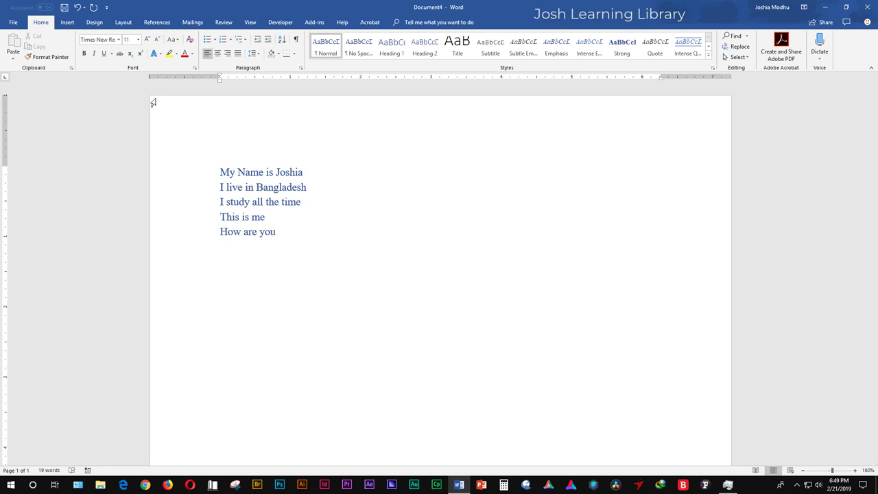
Check the current margins, then apply the Narrow 0.5-inch margin preset.
double_click(1, 152)
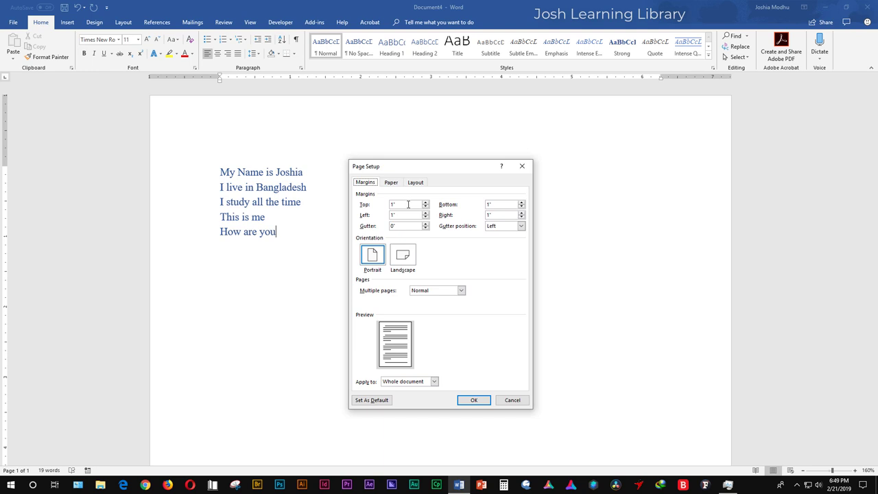
left_click(513, 400)
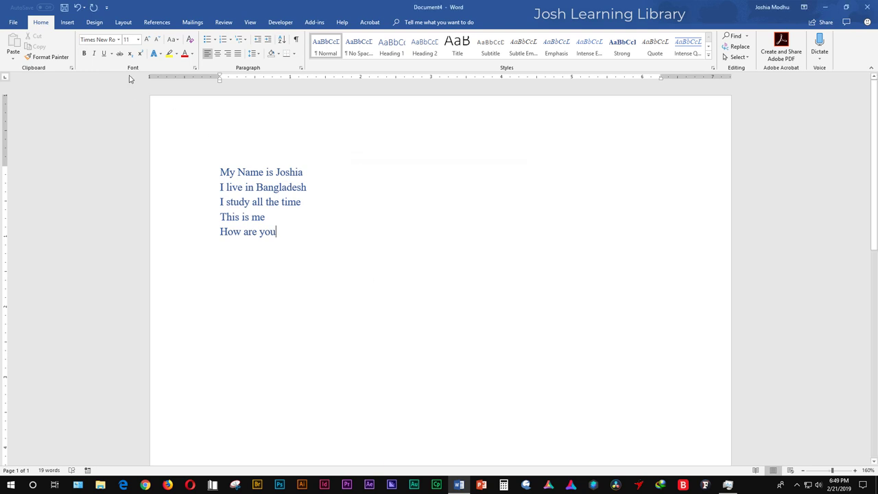
left_click(123, 22)
left_click(48, 53)
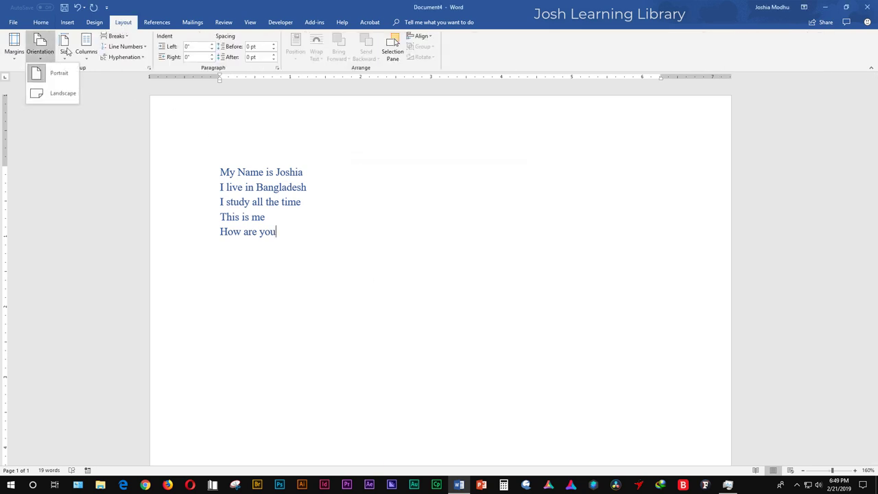
left_click(15, 48)
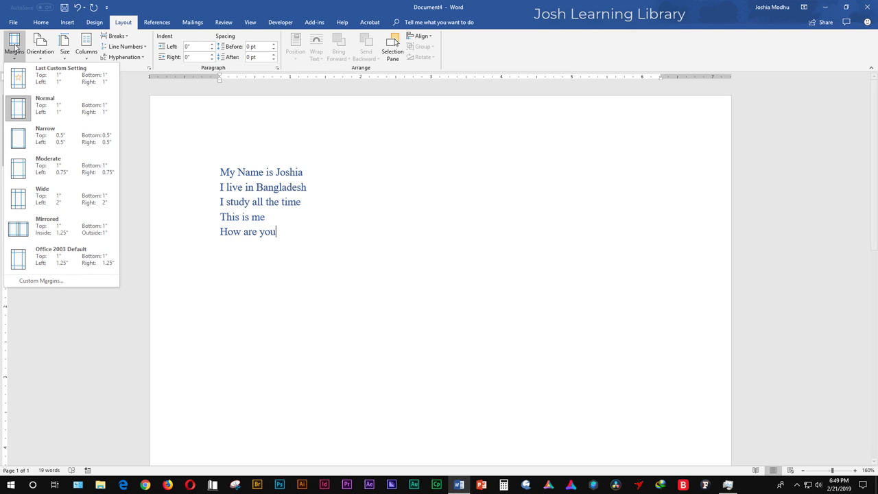
left_click(78, 145)
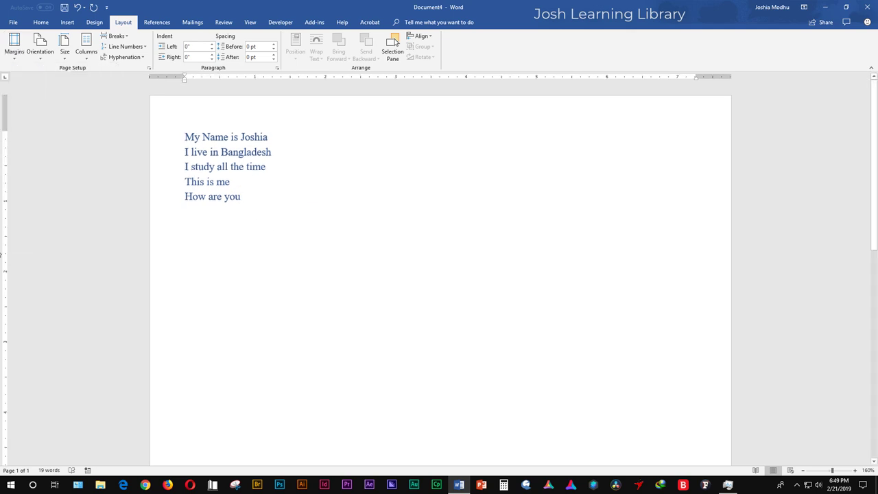
Make the 0.5-inch margins the default page setup, then open the File menu.
double_click(2, 253)
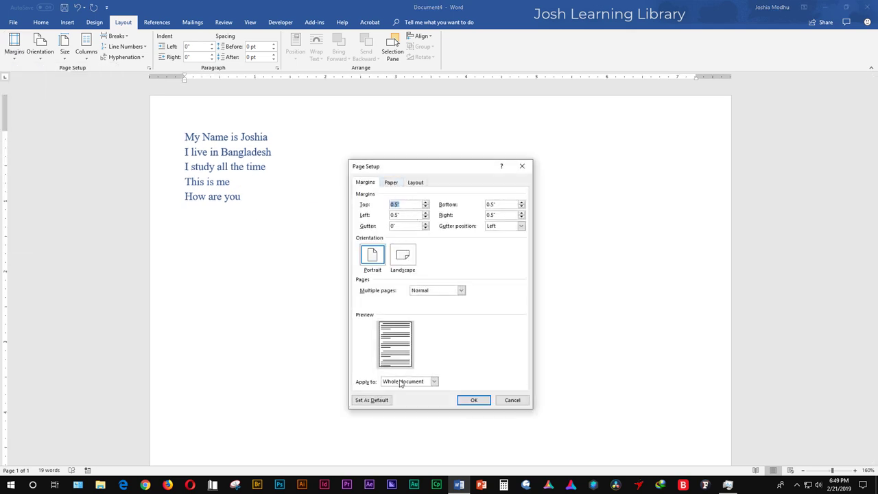
left_click(372, 400)
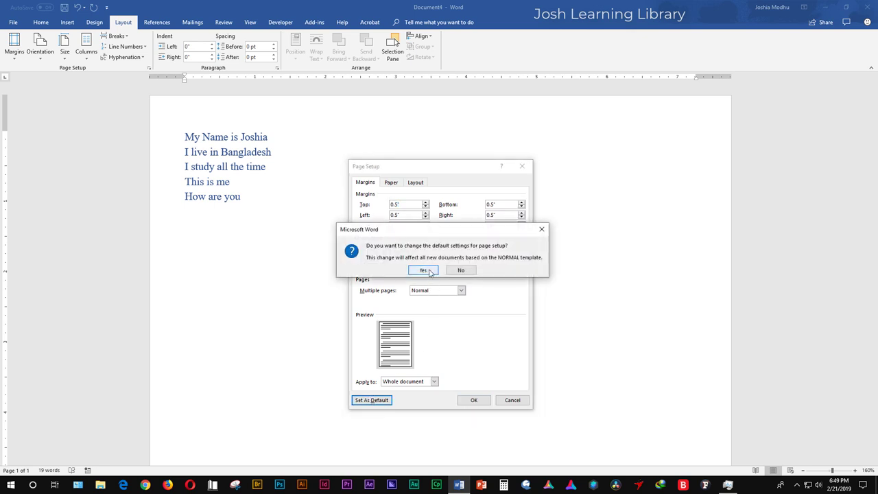
left_click(424, 270)
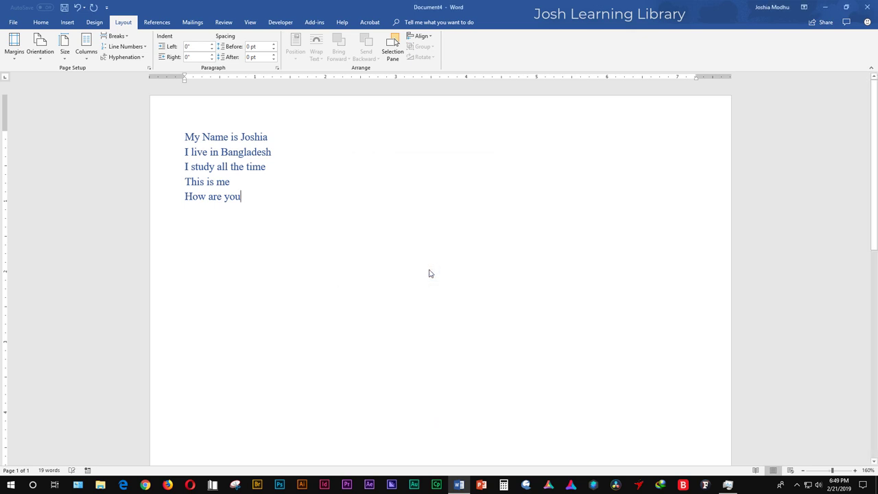
left_click(8, 20)
Create a new blank document and check its paper size and margins in Page Setup.
left_click(28, 62)
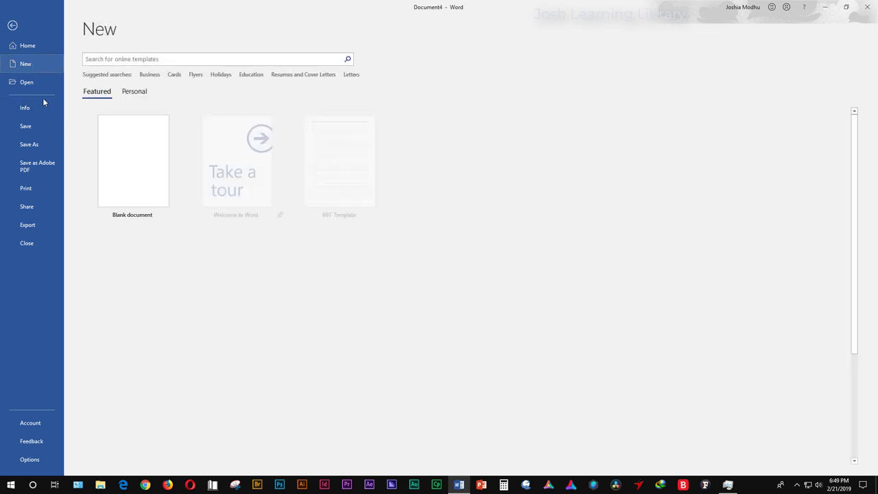
left_click(137, 159)
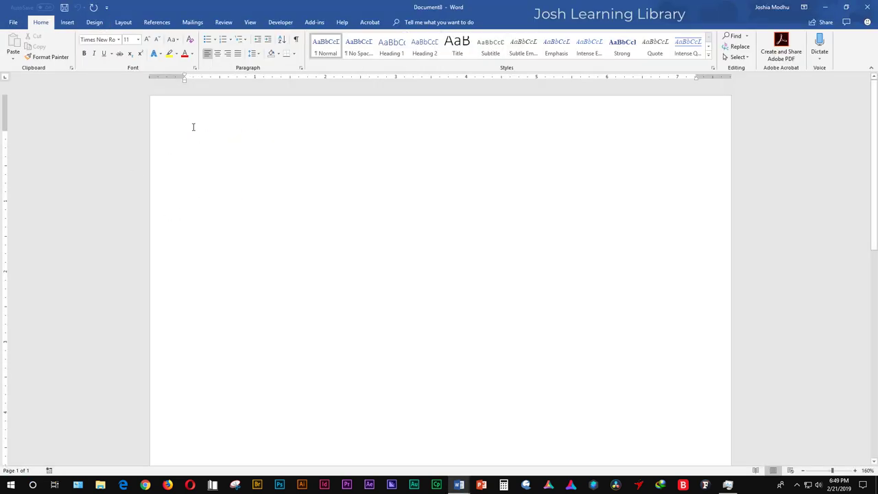
double_click(4, 200)
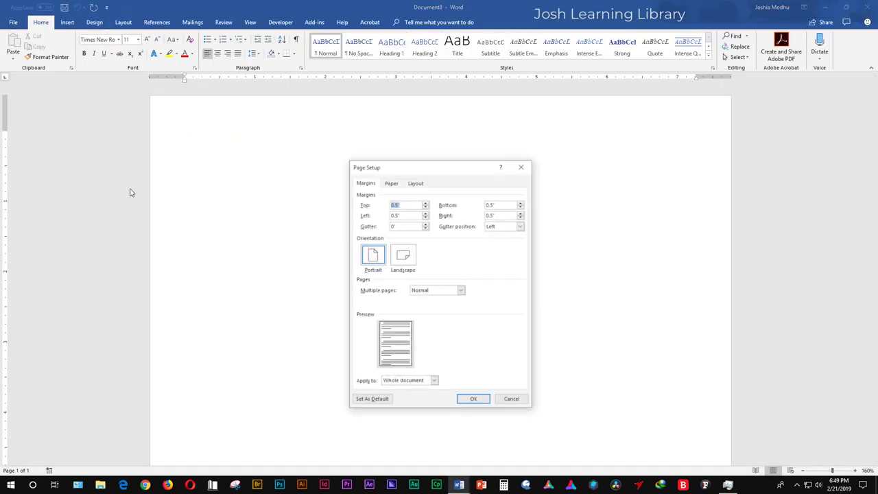
left_click(391, 182)
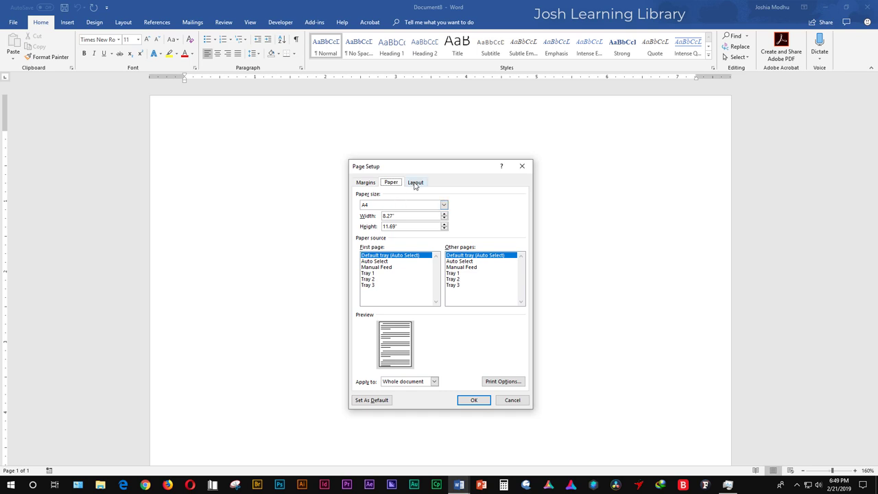
left_click(367, 183)
left_click(522, 166)
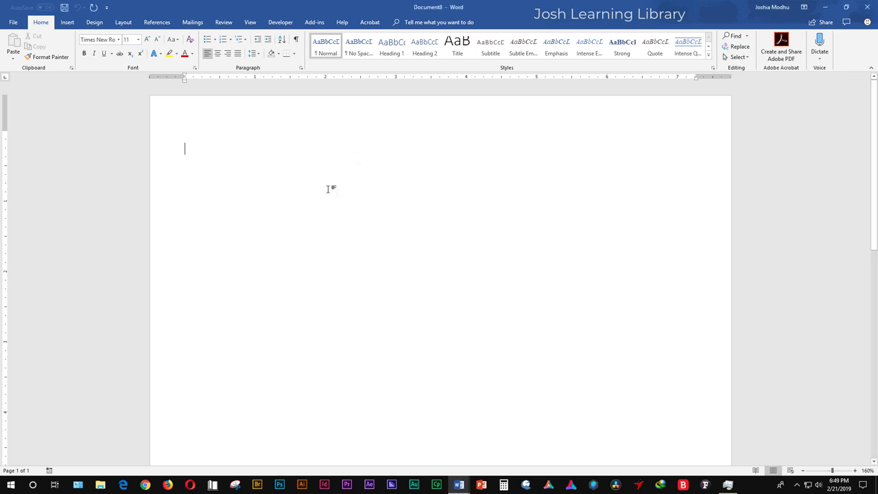
Type the lines 'Time new roman' and 'How are you'.
type("Tim")
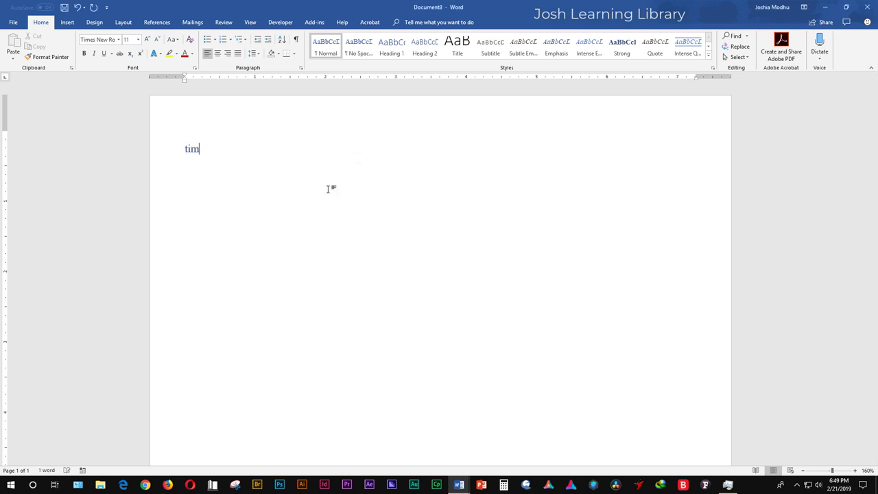
type("e new ro")
type("ma")
key("Return")
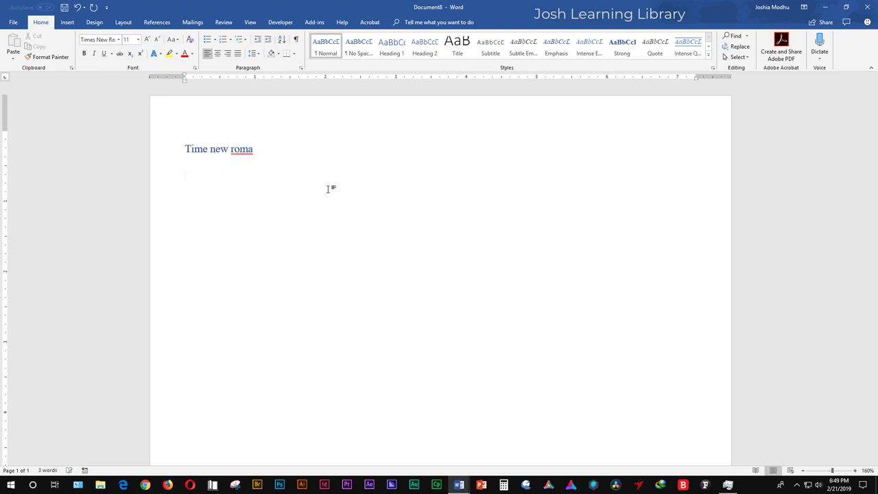
type("how are you")
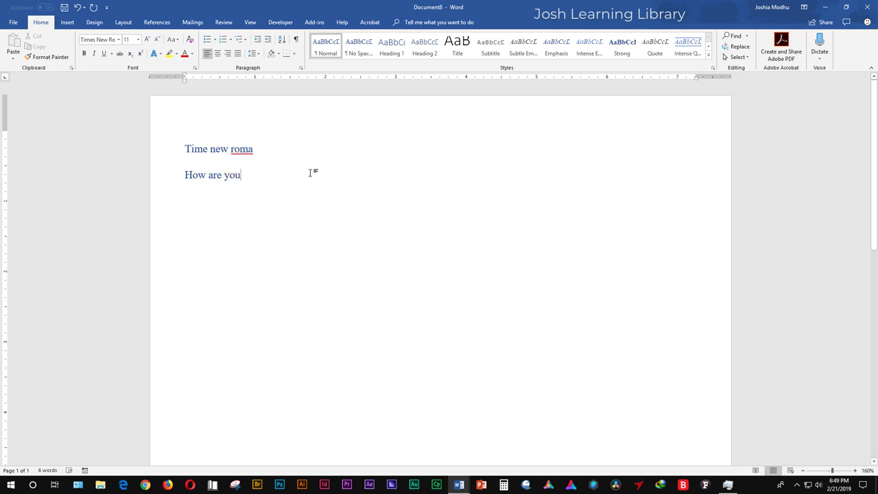
left_click(291, 151)
type("n")
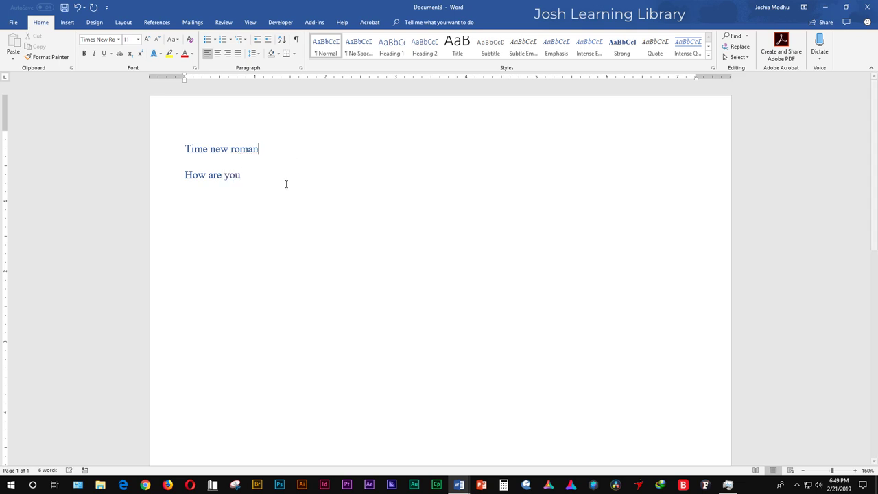
left_click(285, 191)
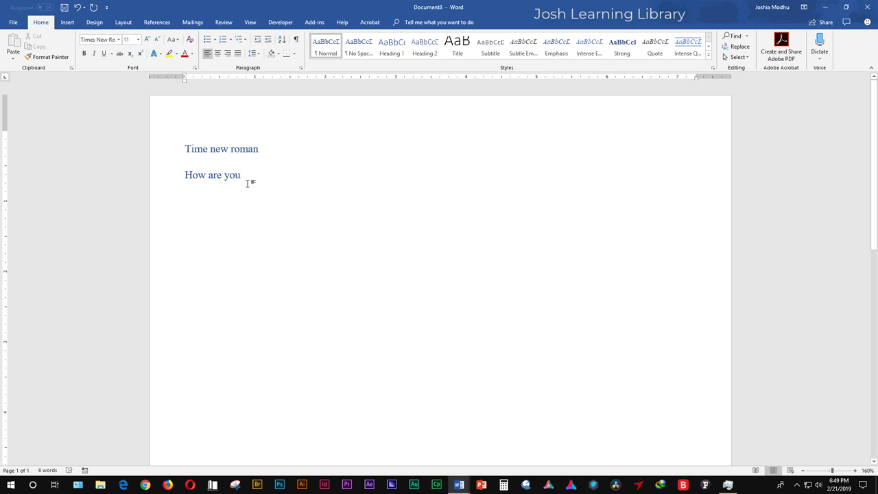
Make both sample lines 12 pt with black font colour.
left_click_drag(175, 153, 229, 202)
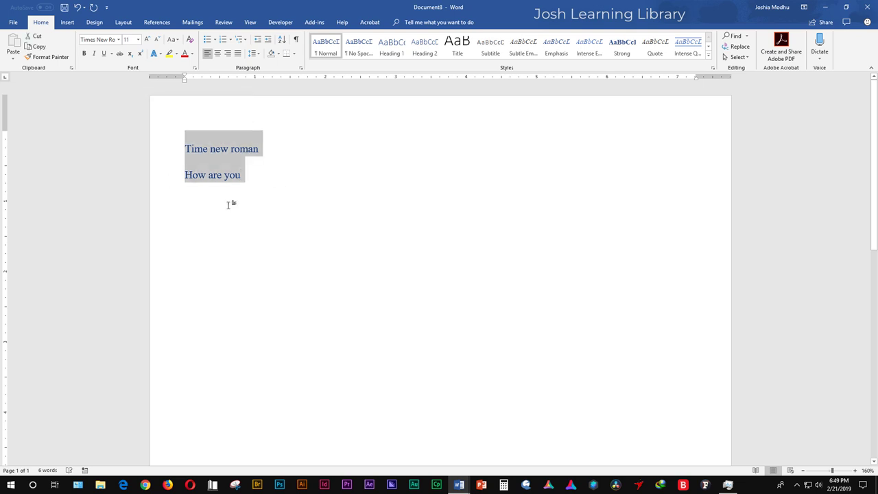
left_click(138, 39)
left_click(128, 86)
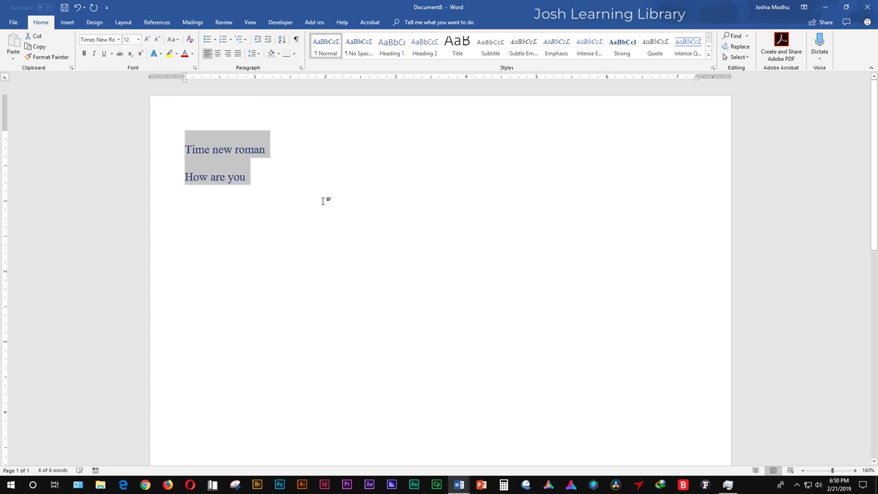
left_click(192, 54)
key("Escape")
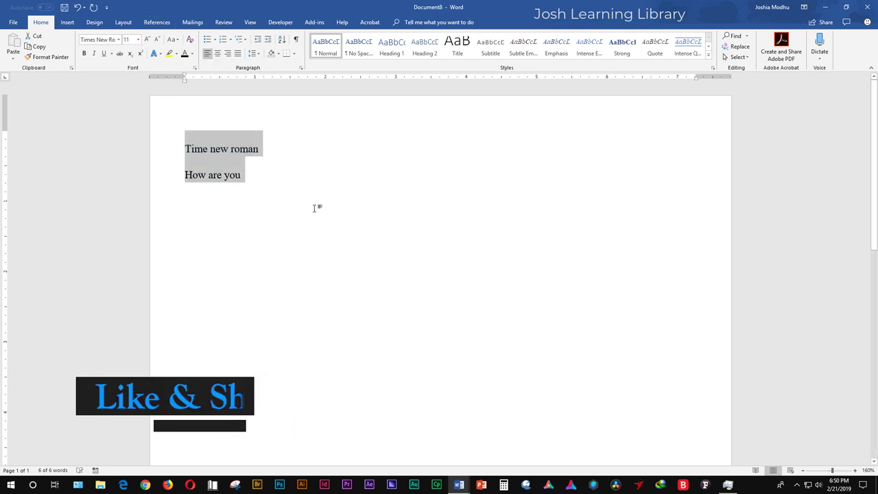
left_click(305, 197)
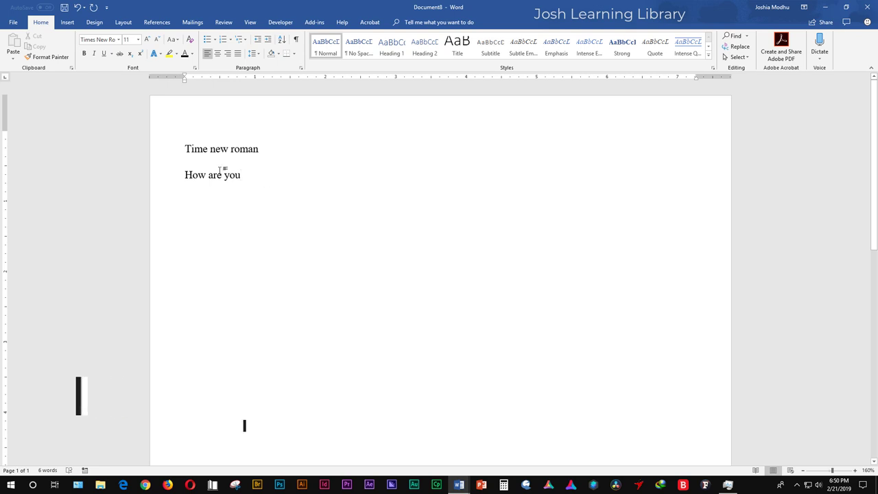
Select all the text in the document and apply 12 pt again.
key("ctrl+a")
left_click(138, 39)
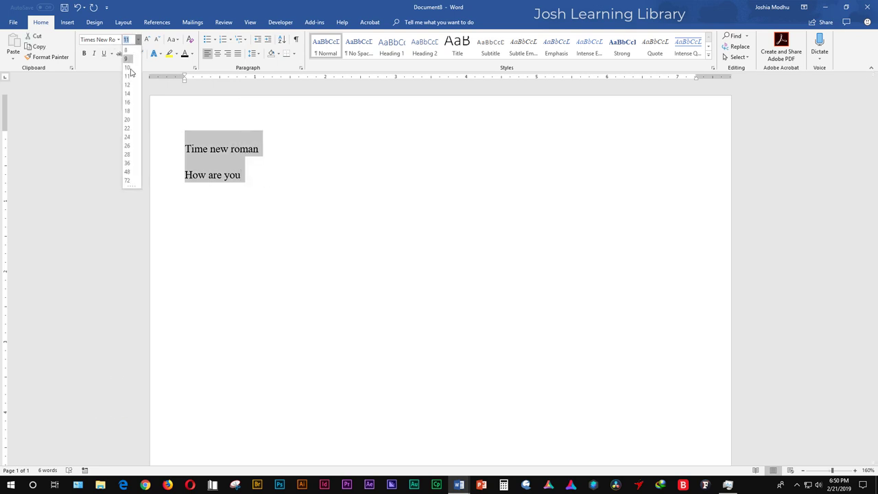
left_click(128, 86)
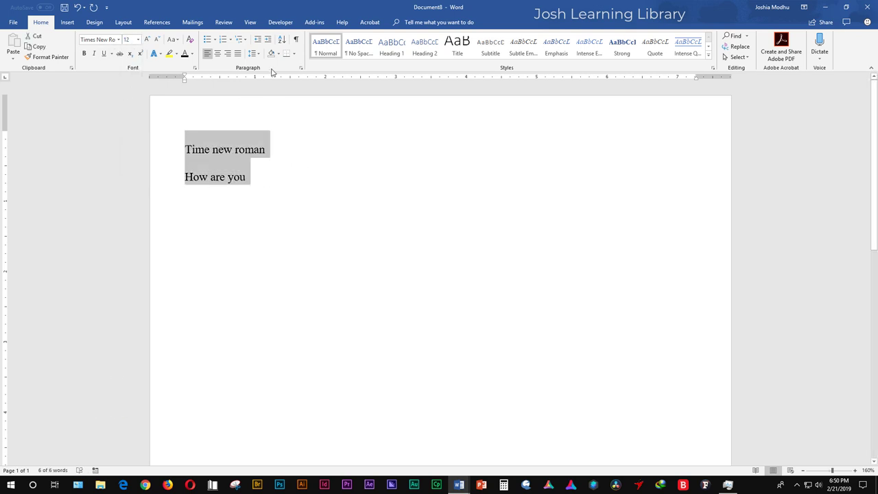
left_click(254, 53)
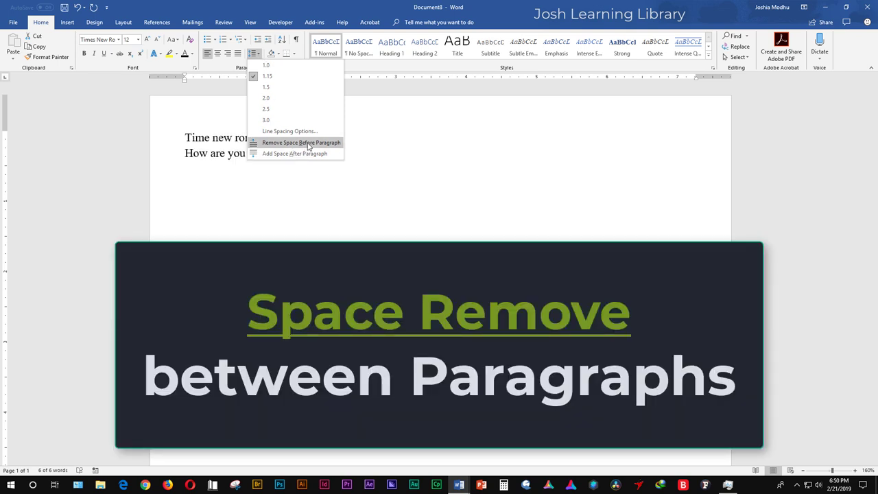
Remove the paragraph spacing, then make Times New Roman 12 pt the default for all Normal.dotm documents.
left_click(308, 146)
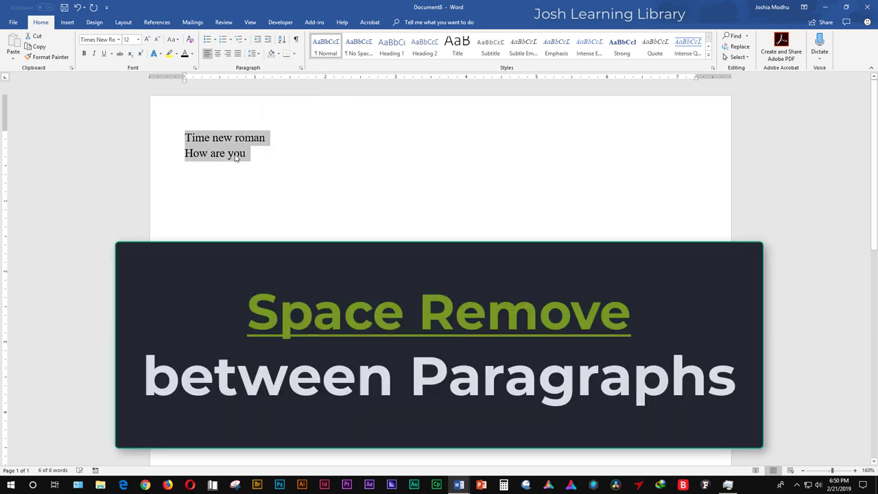
right_click(232, 150)
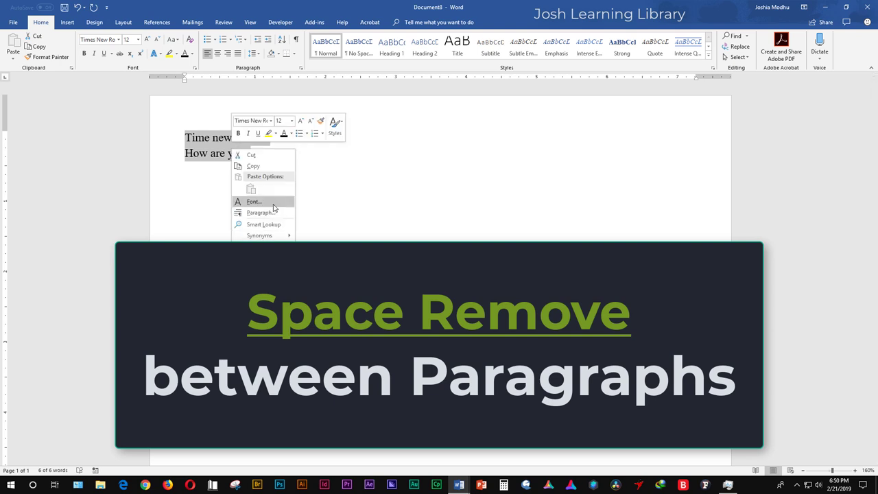
left_click(273, 212)
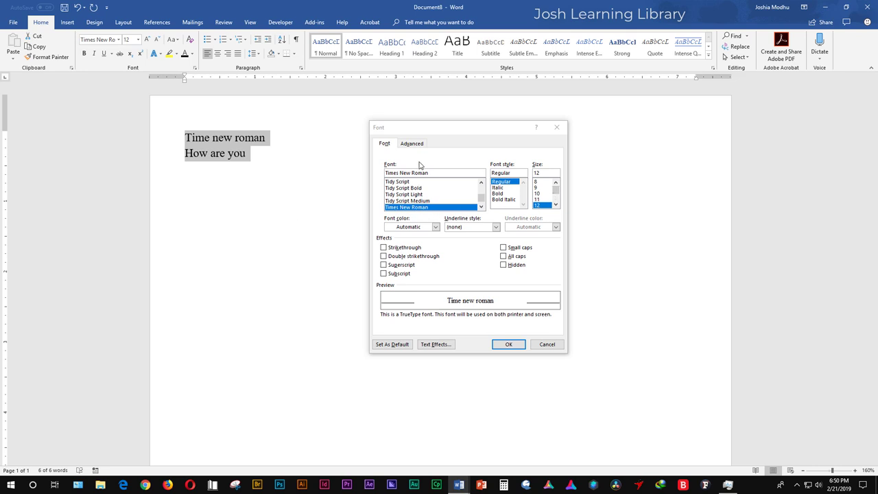
left_click(539, 210)
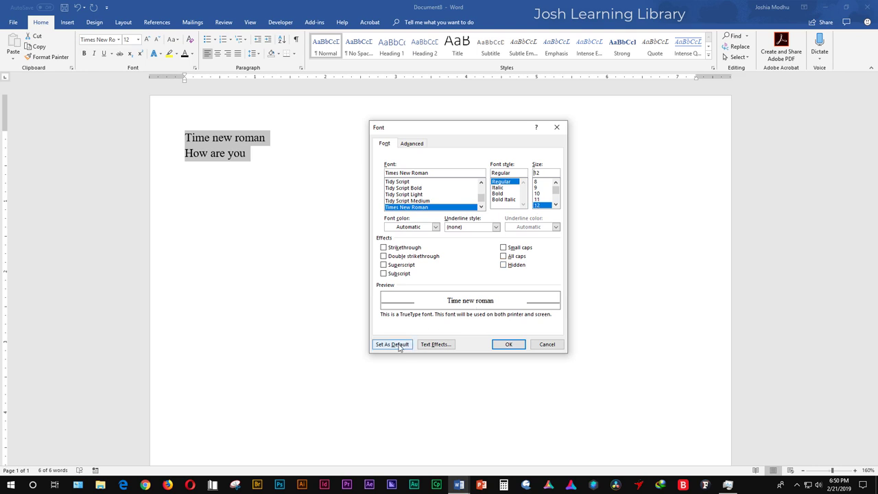
left_click(399, 346)
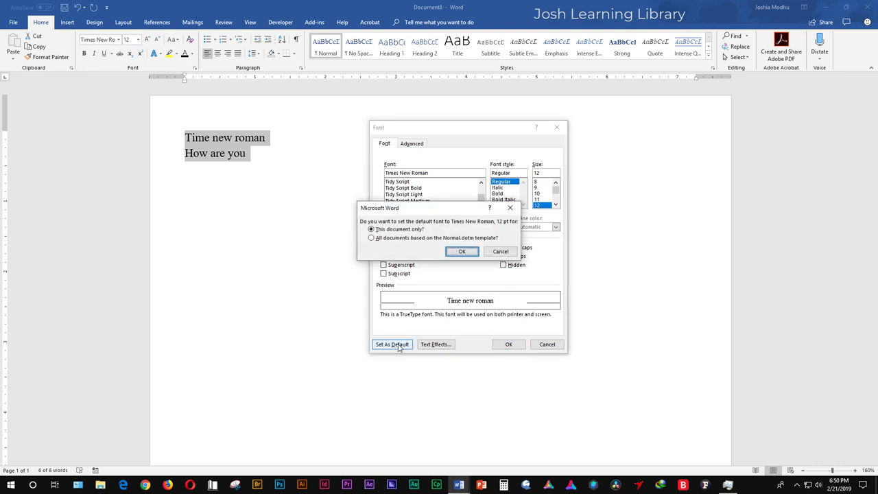
left_click(422, 239)
left_click(461, 251)
left_click(304, 173)
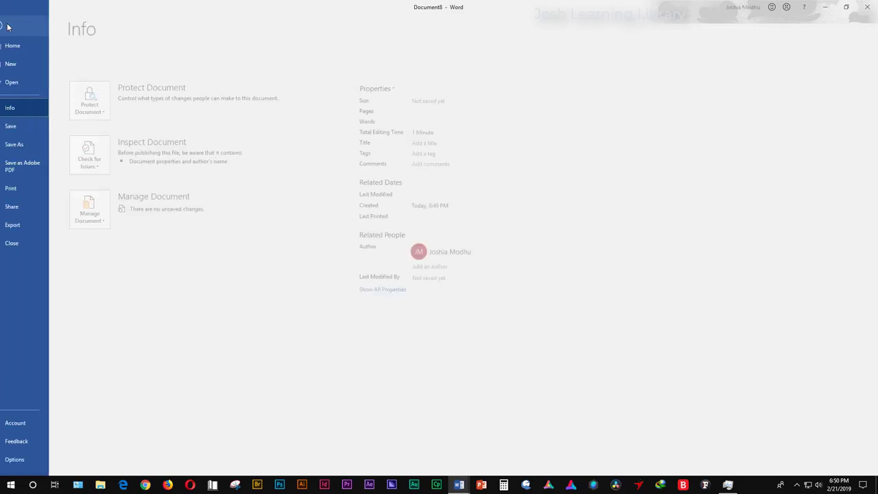
Create a new blank document and type the test lines 'How are you' and 'I am fine'.
left_click(13, 22)
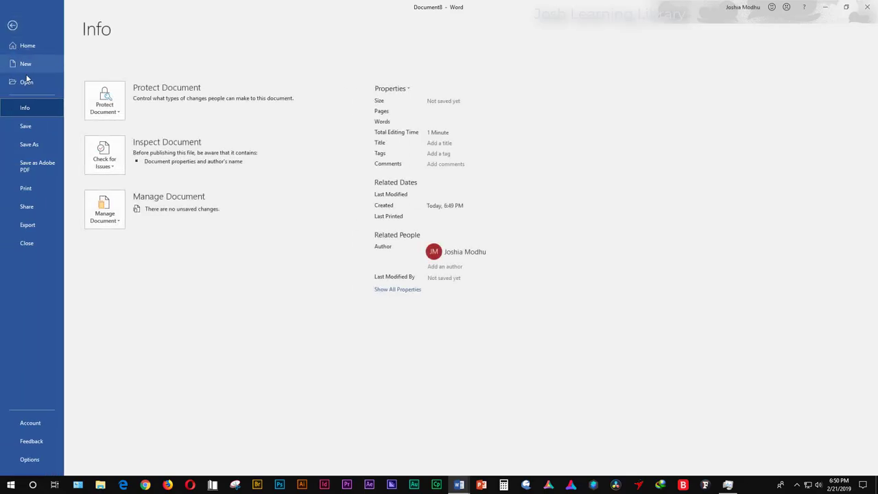
left_click(25, 64)
left_click(133, 161)
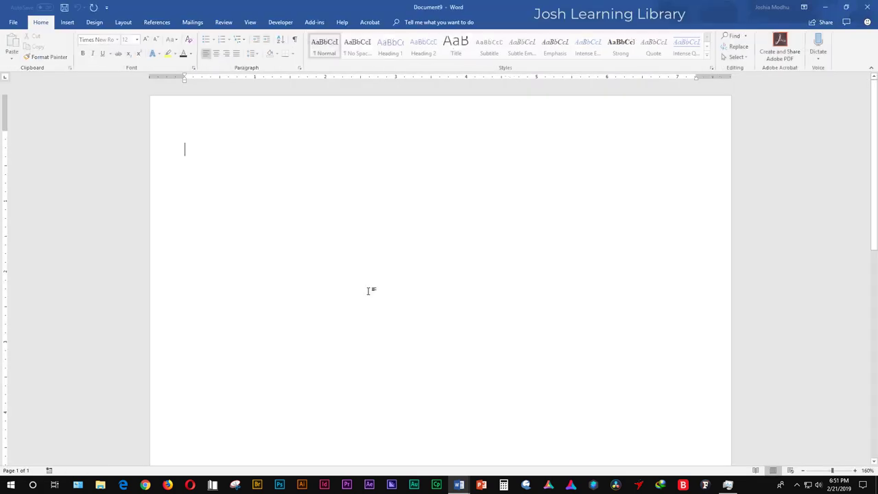
type("How are ")
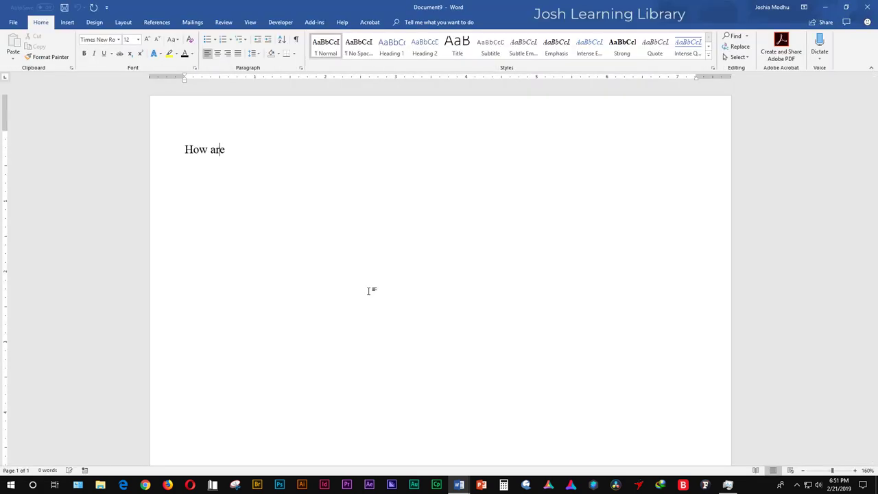
type("you I ")
type("am f")
type("ine")
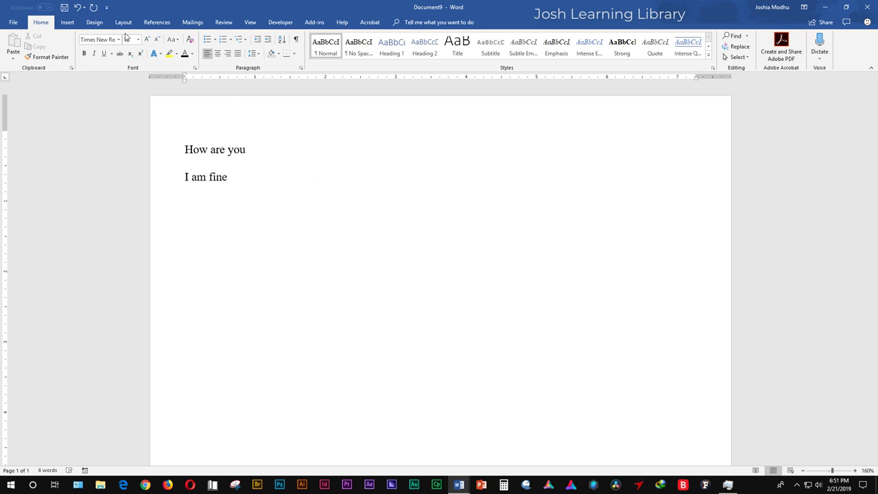
left_click_drag(279, 188, 106, 137)
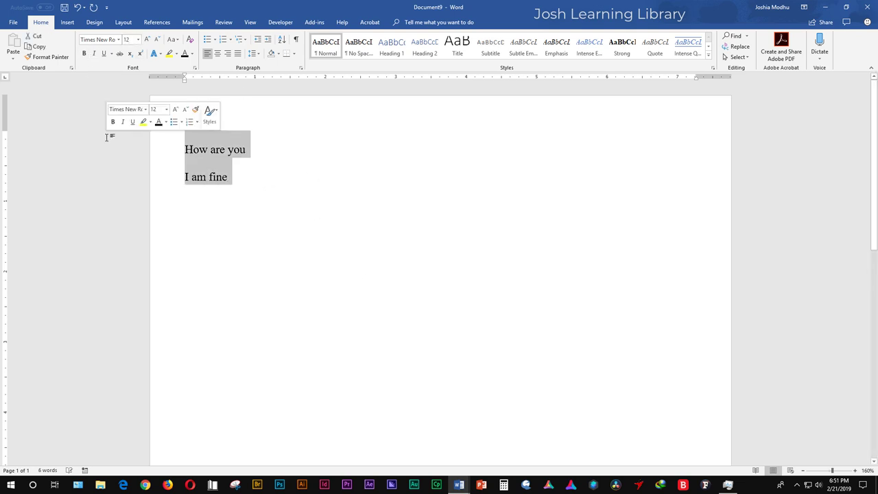
Close the test document without saving.
left_click(8, 26)
left_click(45, 245)
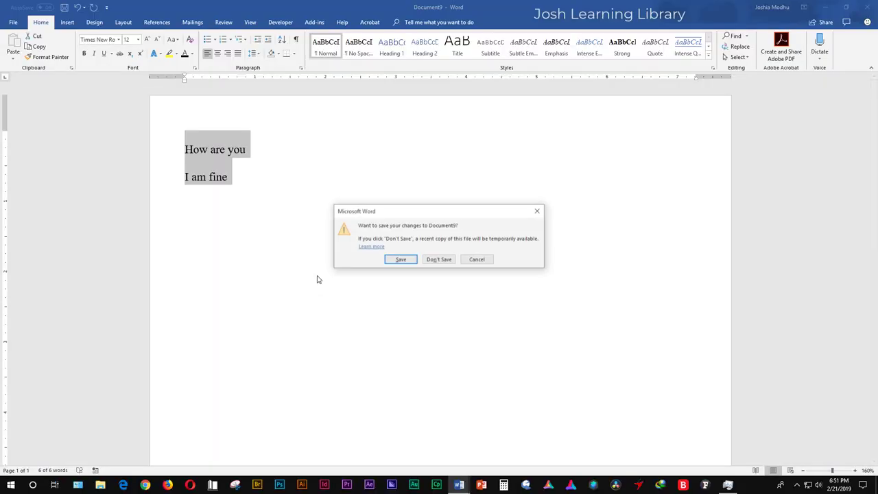
left_click(442, 261)
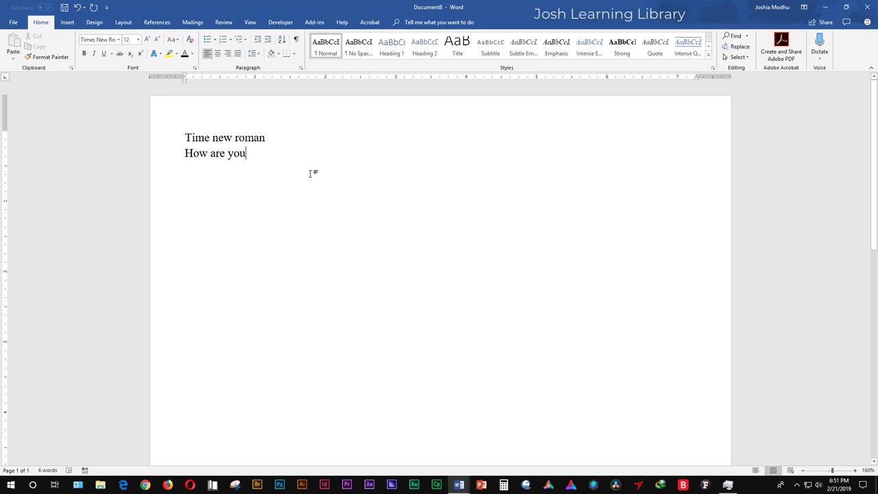
Review Document8's paper size, margins and paragraph settings without changing them.
double_click(2, 125)
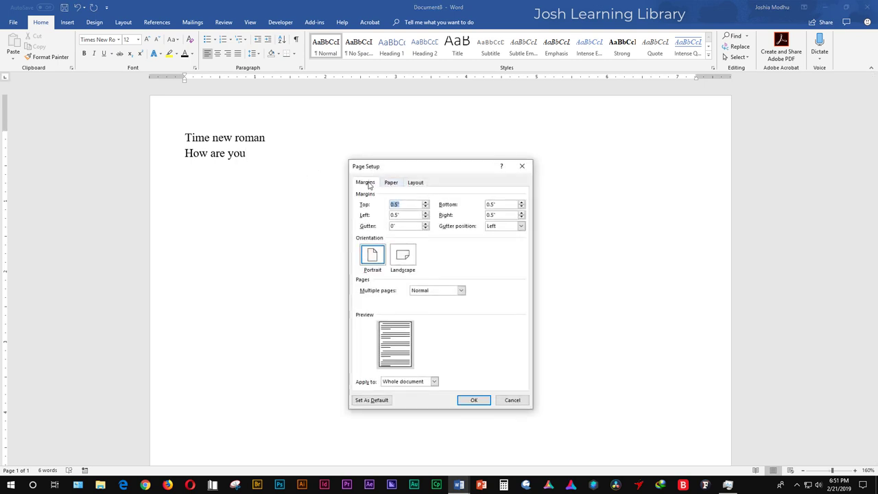
left_click(391, 183)
left_click(361, 185)
left_click(522, 166)
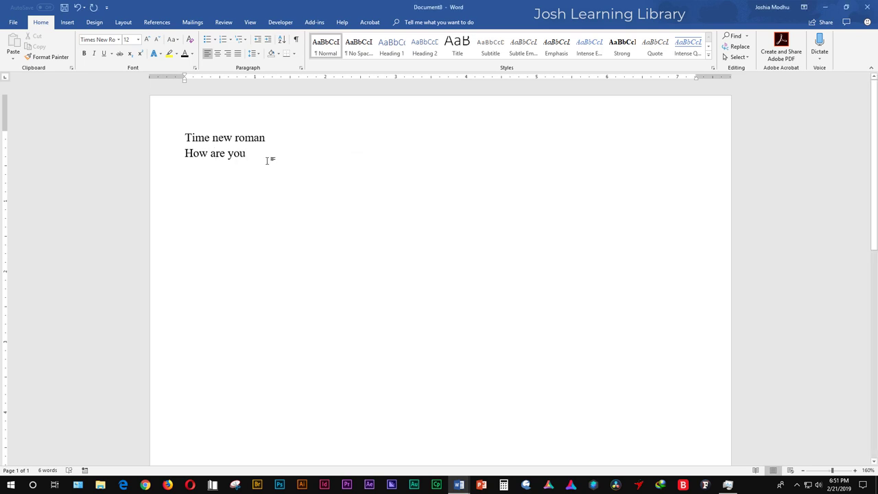
triple_click(172, 134)
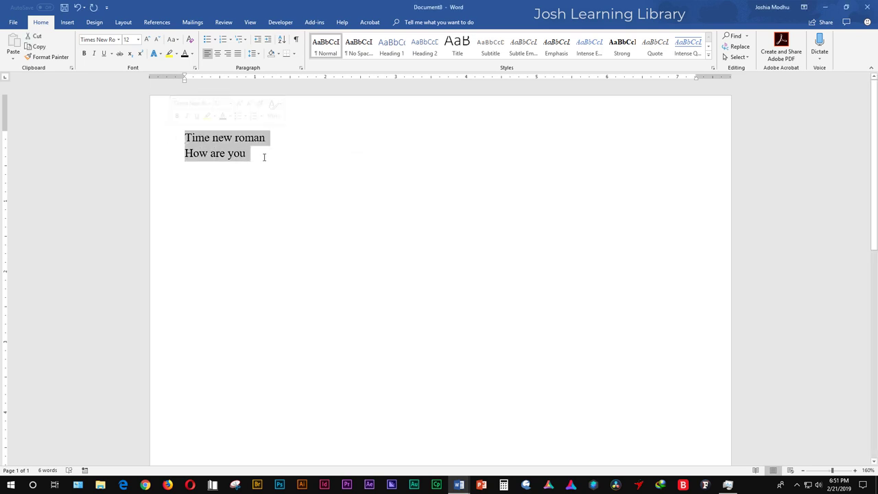
right_click(229, 147)
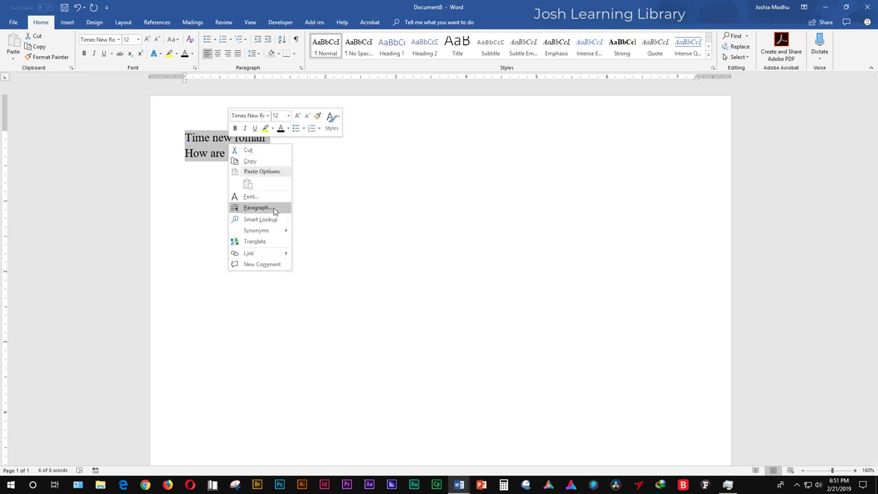
left_click(272, 207)
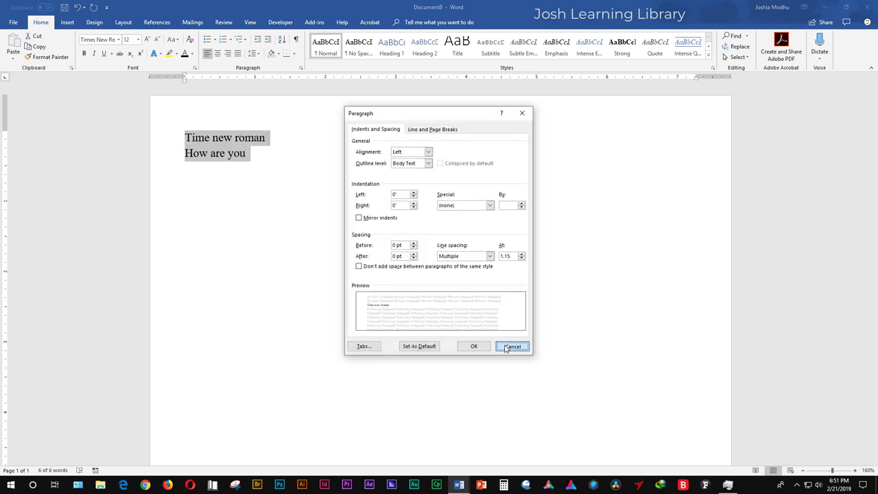
left_click(513, 346)
left_click(262, 156)
Make 1.2 multiple line spacing the default paragraph setting for all Normal.dotm documents.
key("ctrl+a")
right_click(204, 142)
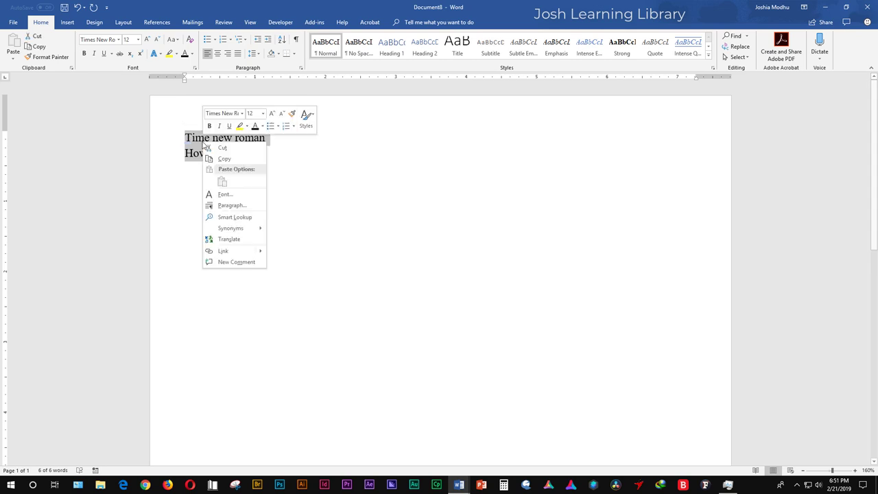
left_click(250, 206)
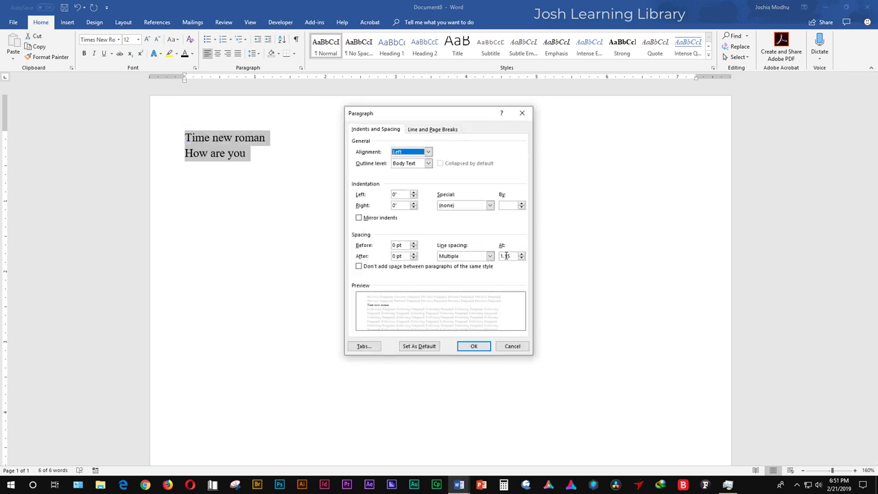
left_click(513, 258)
left_click(421, 347)
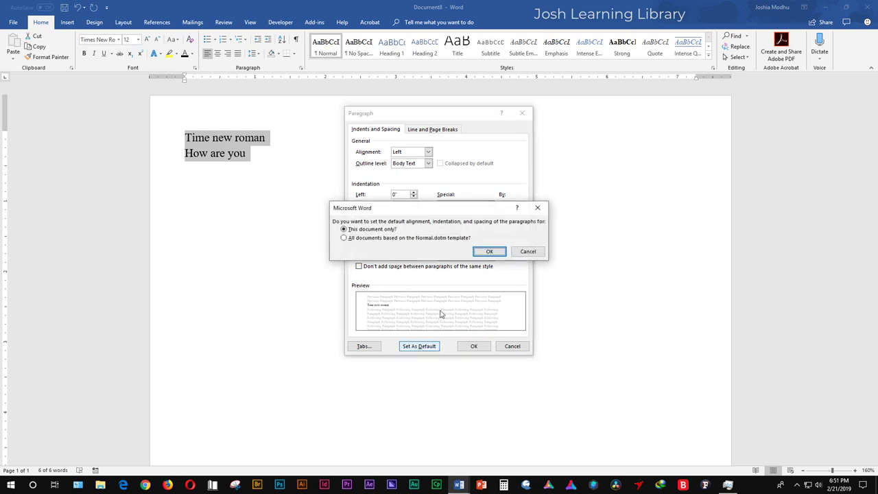
left_click(415, 238)
left_click(499, 257)
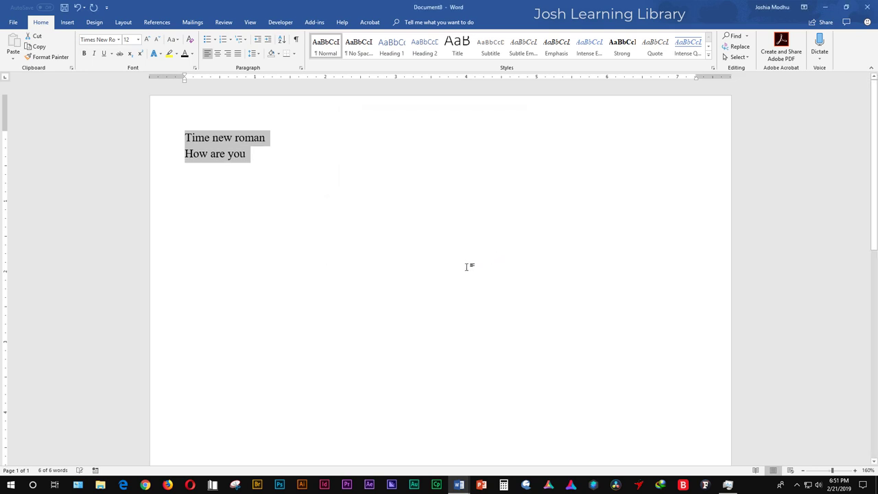
Start a new document with the lines 'How are you ?' and 'I'm fine', correcting Im to I'm.
left_click(301, 175)
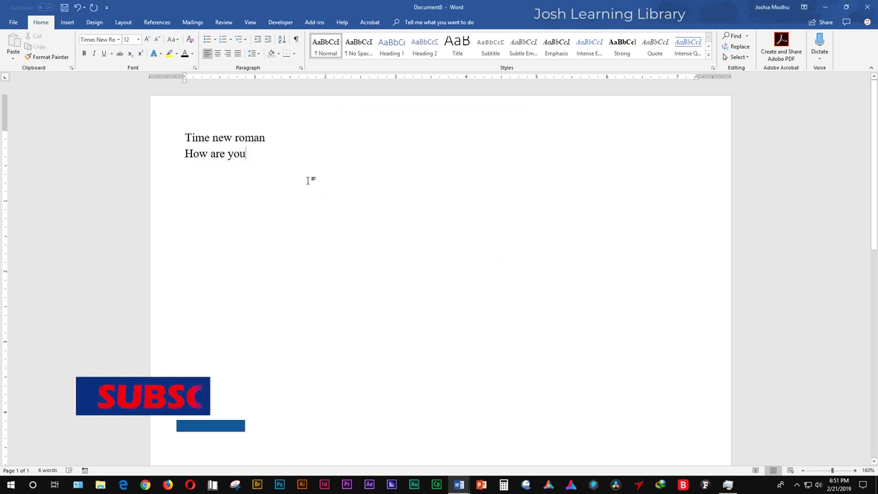
key("ctrl+n")
type("H")
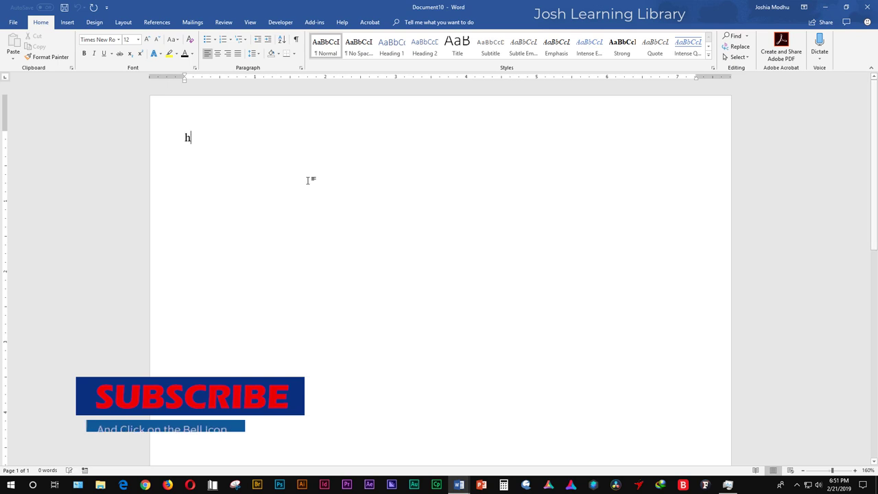
type("ow are you ")
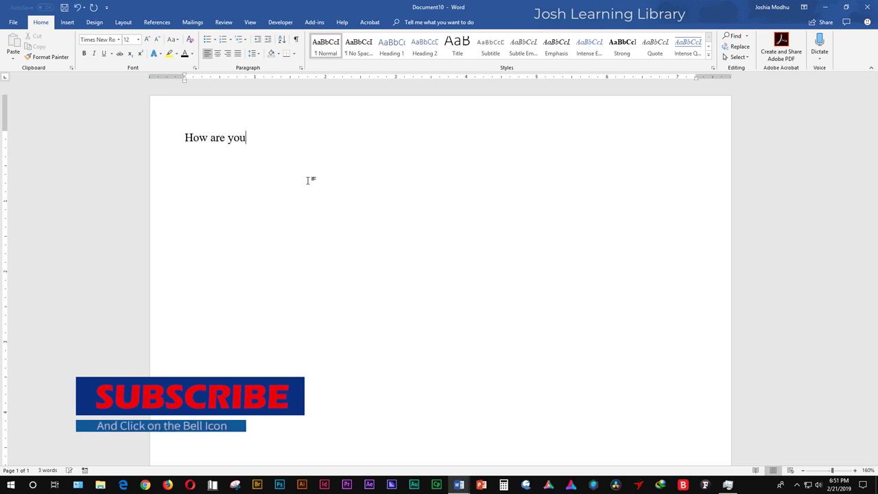
type("?")
key("Return")
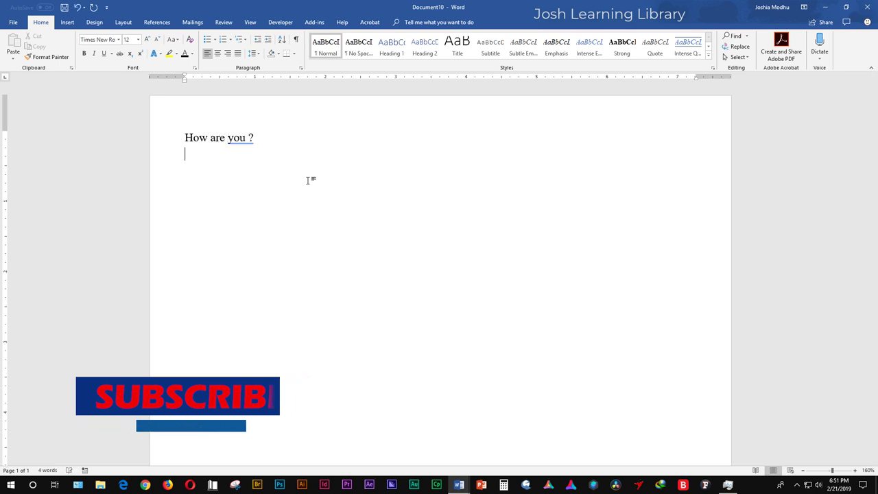
type("Im fine")
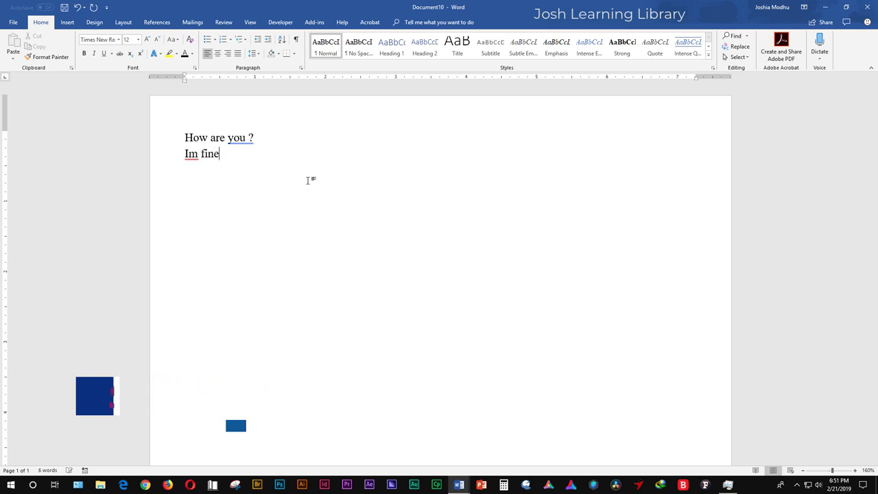
left_click(192, 159)
right_click(193, 164)
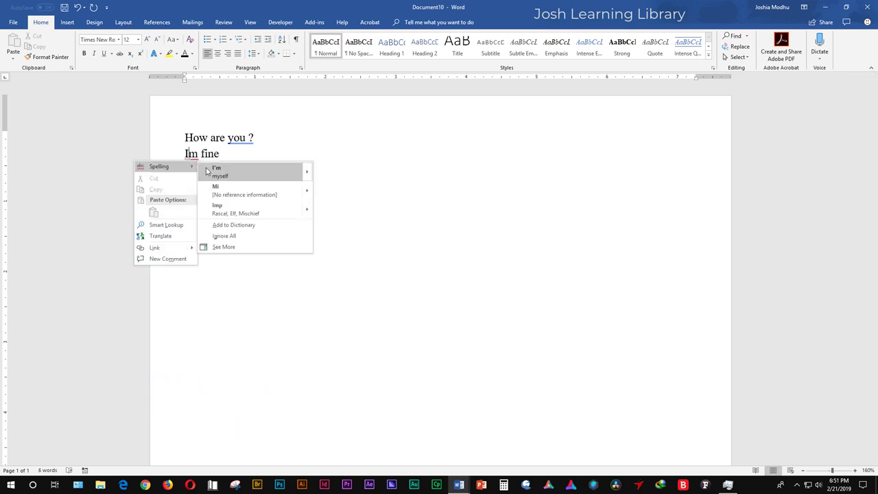
left_click(205, 172)
Check both lines' spacing in the Paragraph dialog, then remove the space before the question mark.
left_click_drag(248, 152, 164, 122)
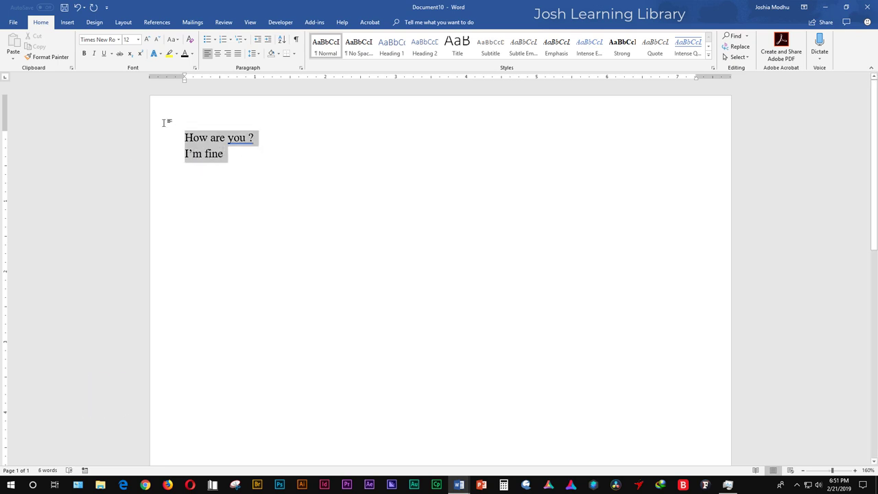
right_click(206, 155)
left_click(231, 220)
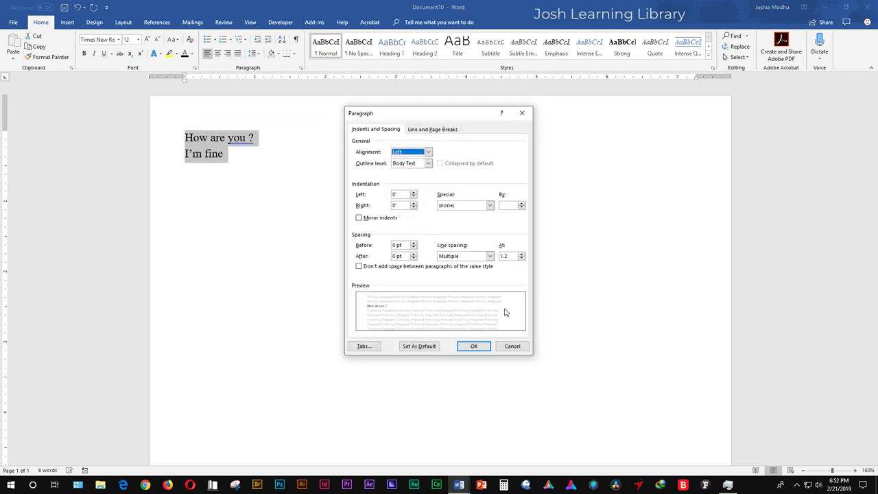
left_click(512, 346)
left_click(490, 280)
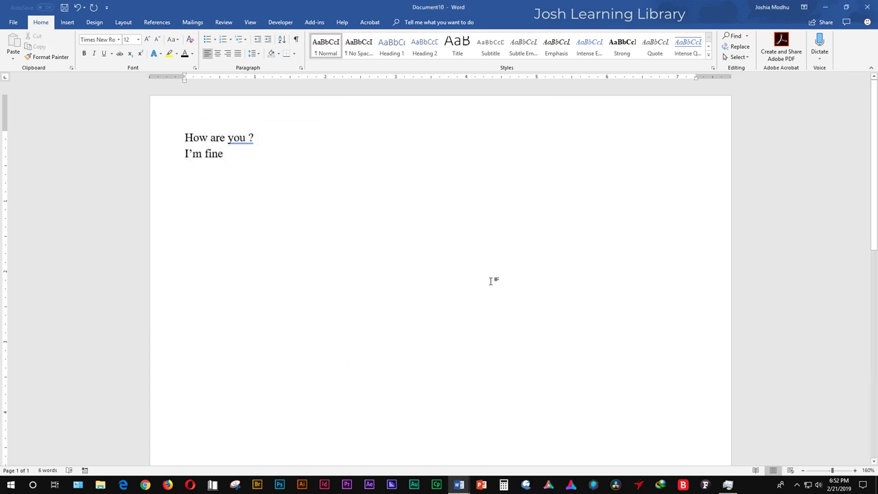
left_click(250, 137)
key("BackSpace")
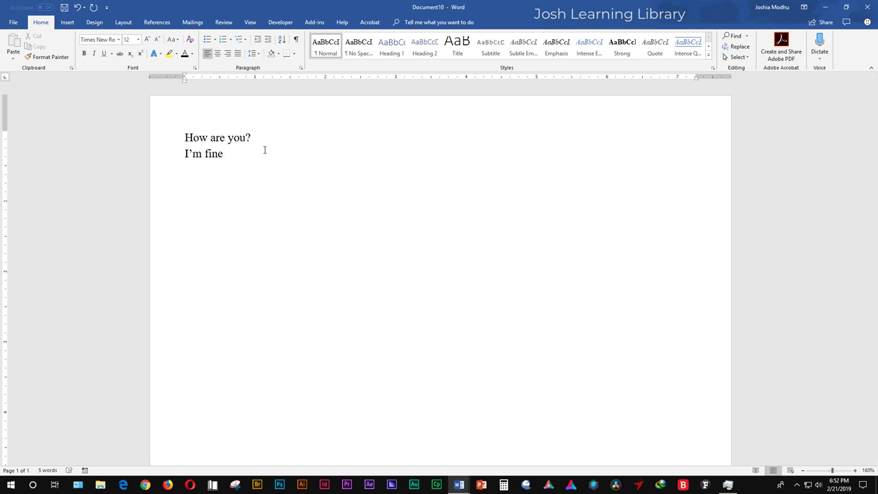
left_click(258, 158)
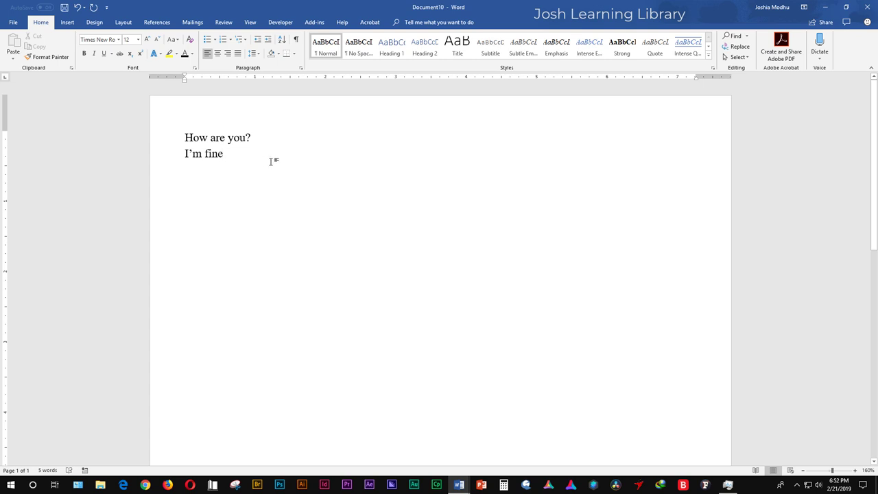
Add 'you are' to the third line and confirm the paper size is A4 in Page Setup.
type("There you ar")
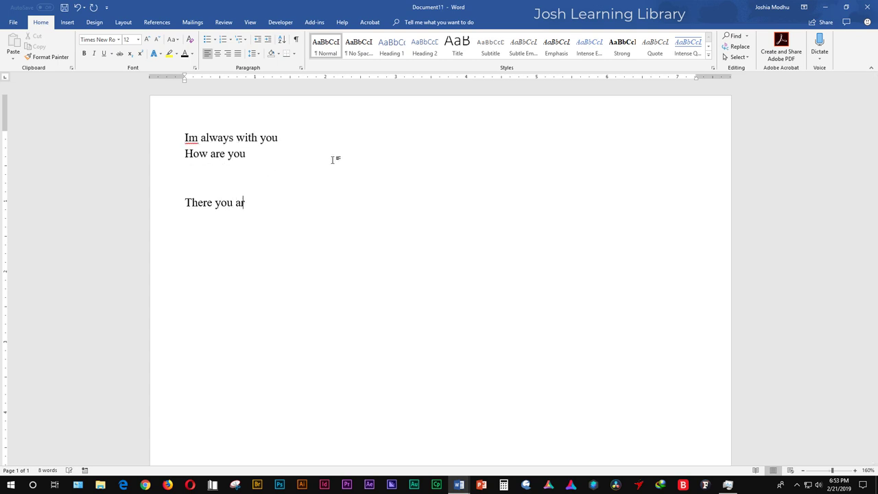
type("e")
key("Return")
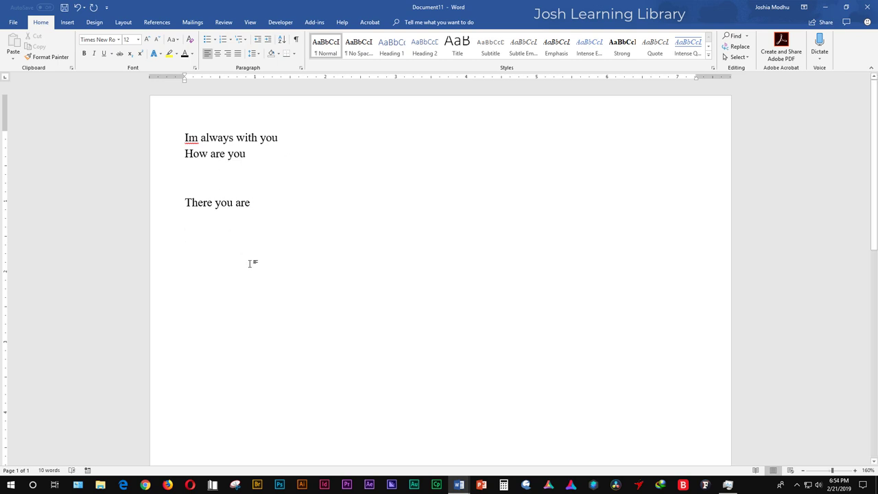
left_click(218, 137)
double_click(3, 195)
left_click(399, 184)
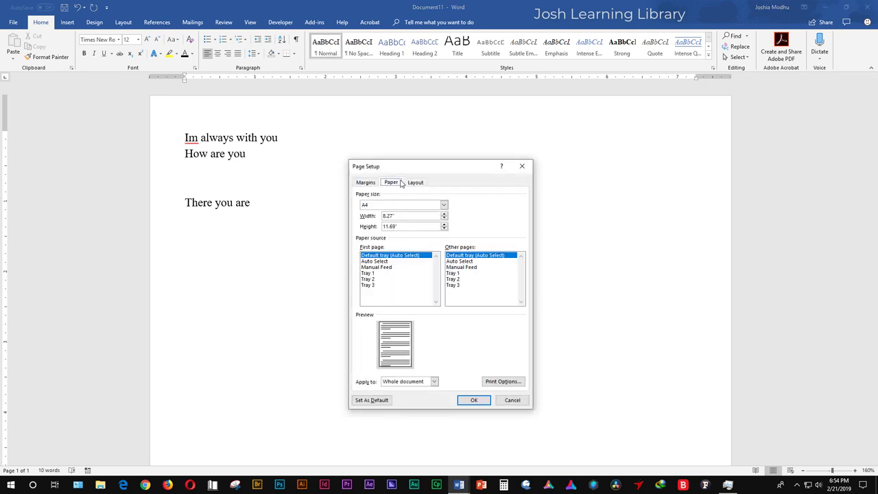
left_click(518, 172)
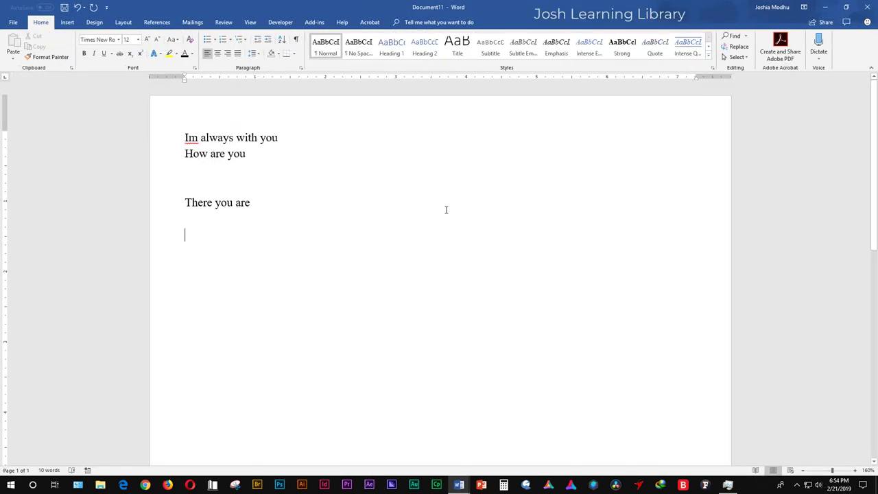
Close Document11 without saving and close Document10, returning to the File area.
left_click(867, 7)
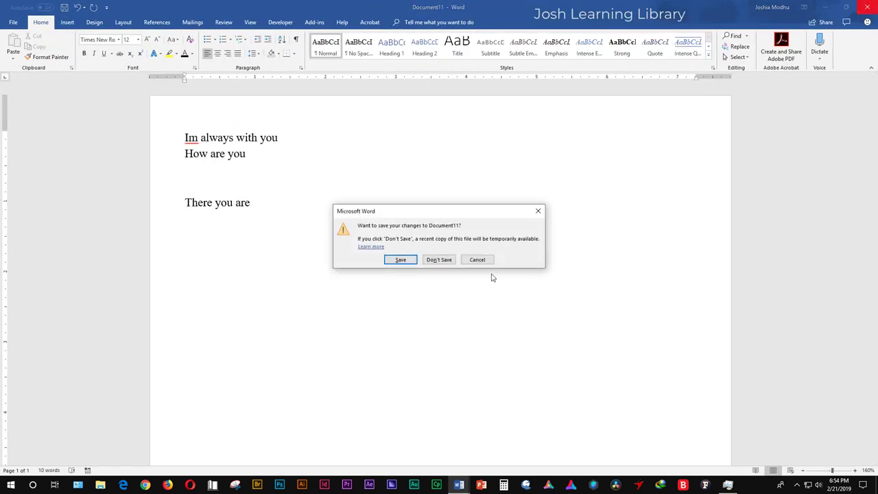
left_click(438, 260)
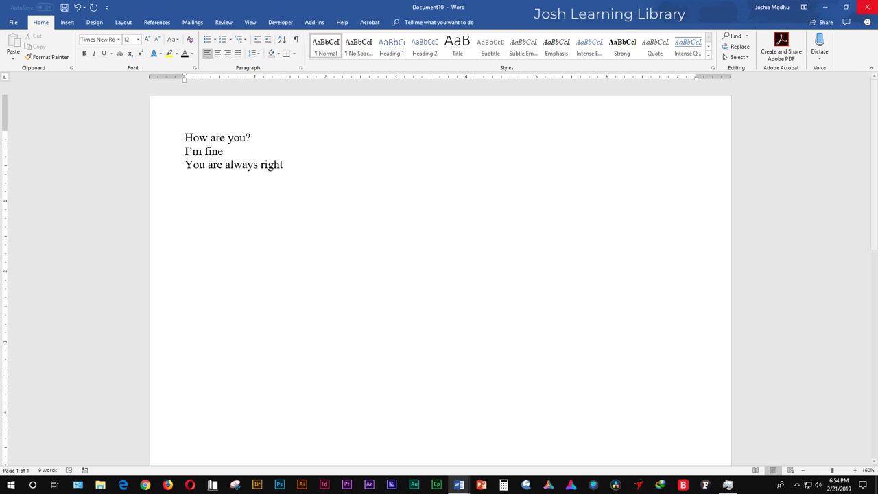
left_click(867, 7)
left_click(7, 20)
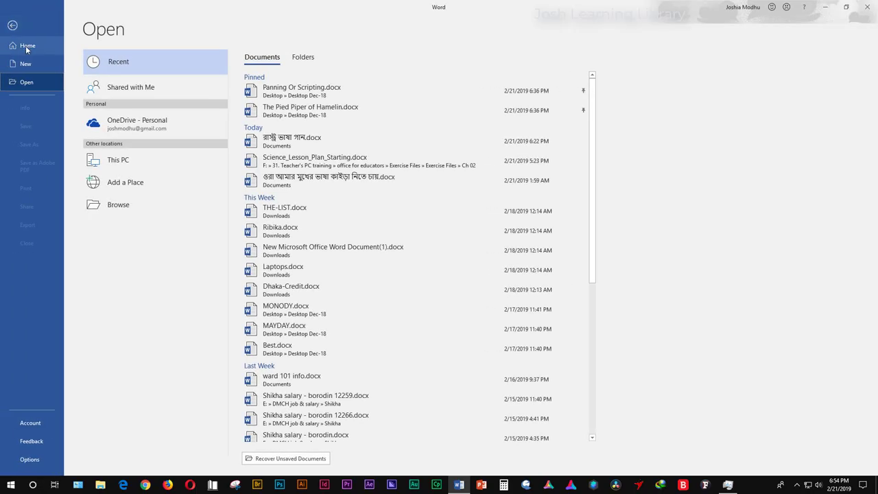
Create a new blank document and confirm its 0.5-inch margins in Page Setup.
left_click(25, 63)
left_click(132, 165)
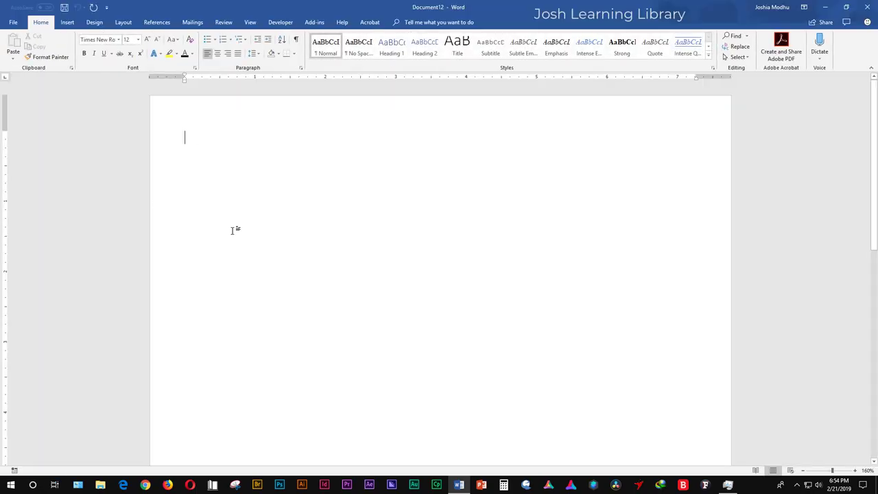
double_click(2, 141)
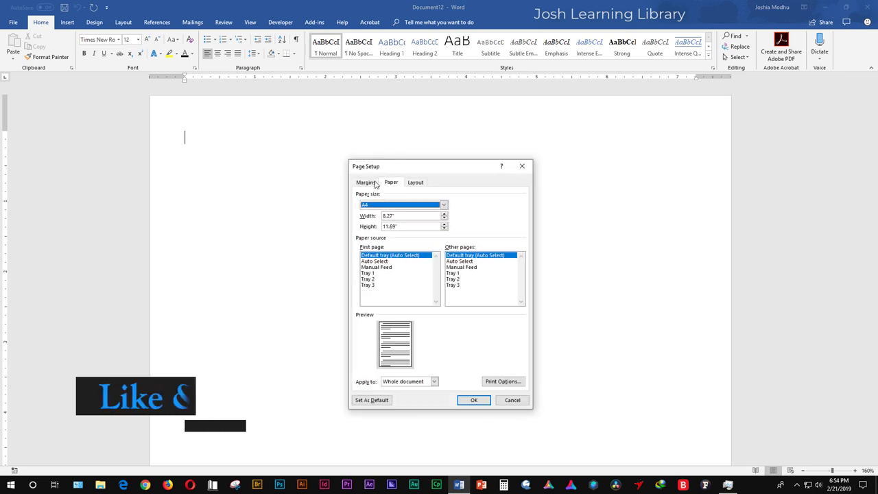
left_click(370, 184)
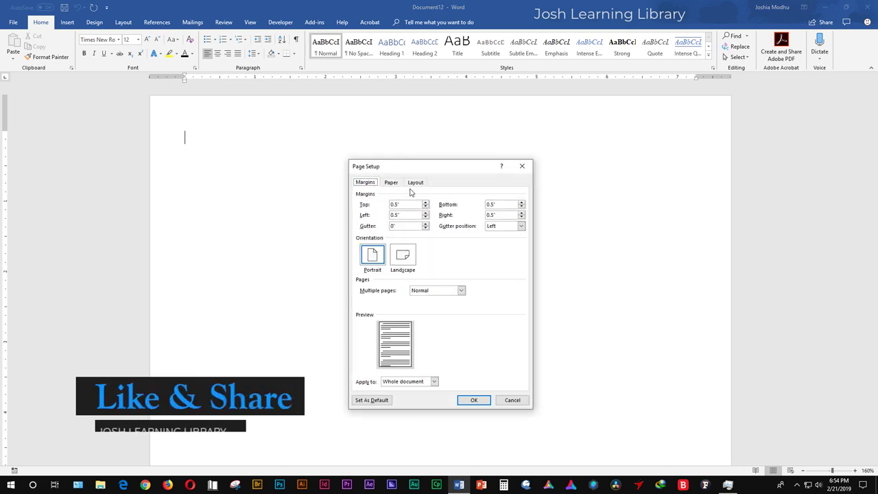
left_click(523, 166)
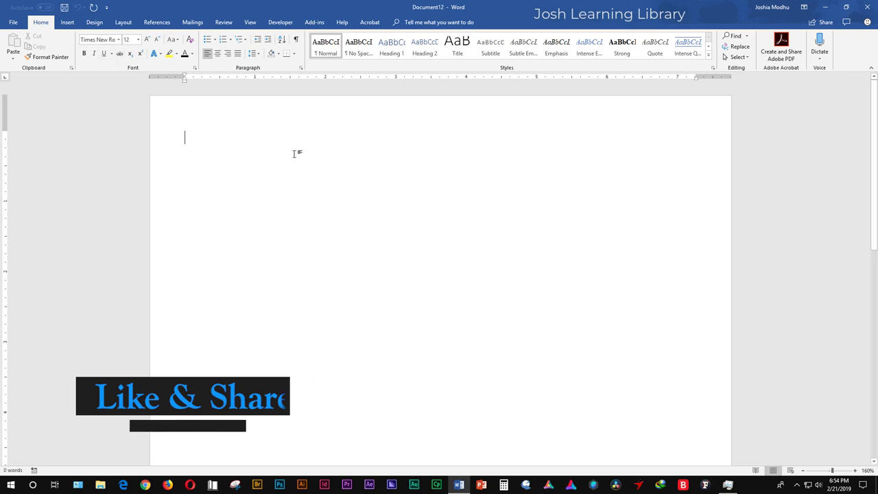
Type the lines 'I'm ok' and 'How about you.' into the new document.
type("im")
key("BackSpace")
key("BackSpace")
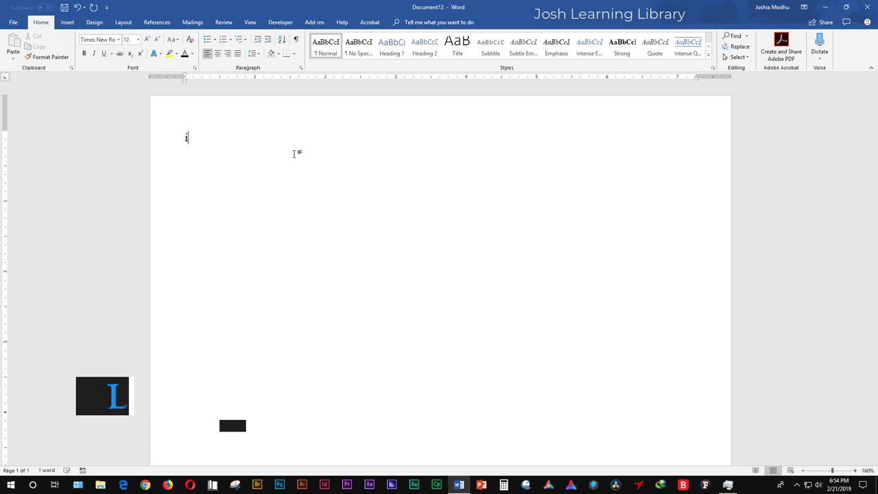
type("I'm ok")
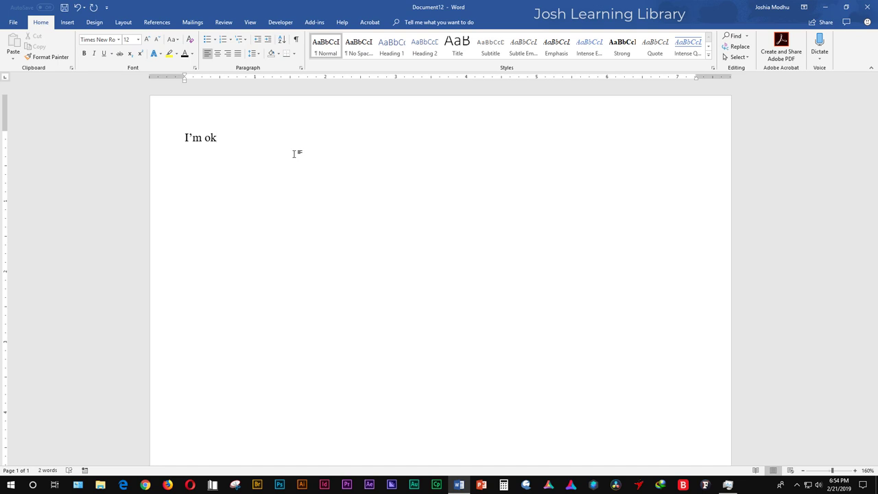
type("How ")
type("about you")
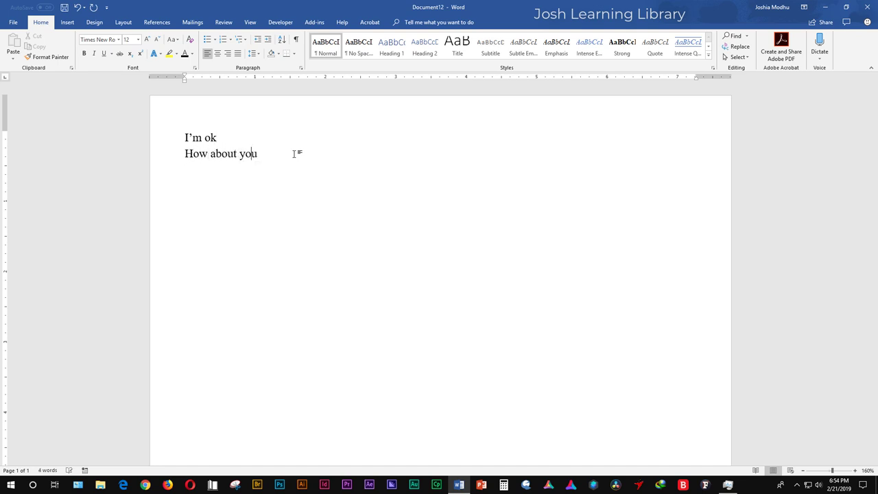
type(".")
key("Return")
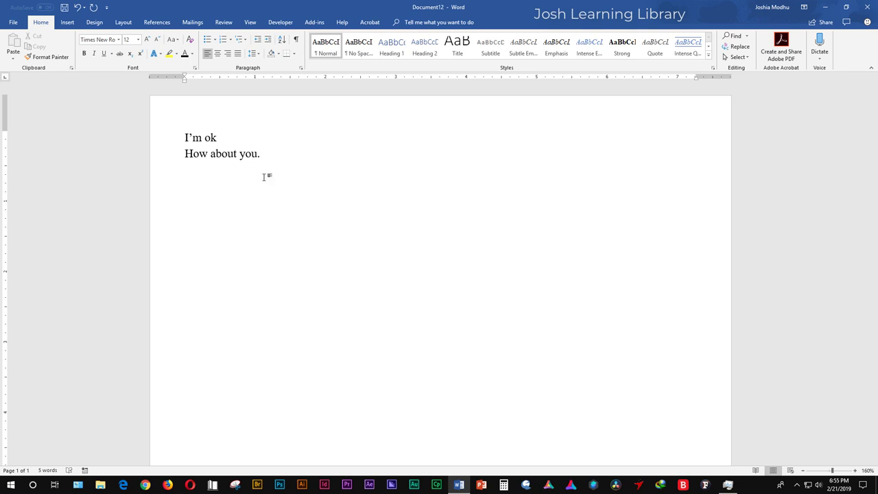